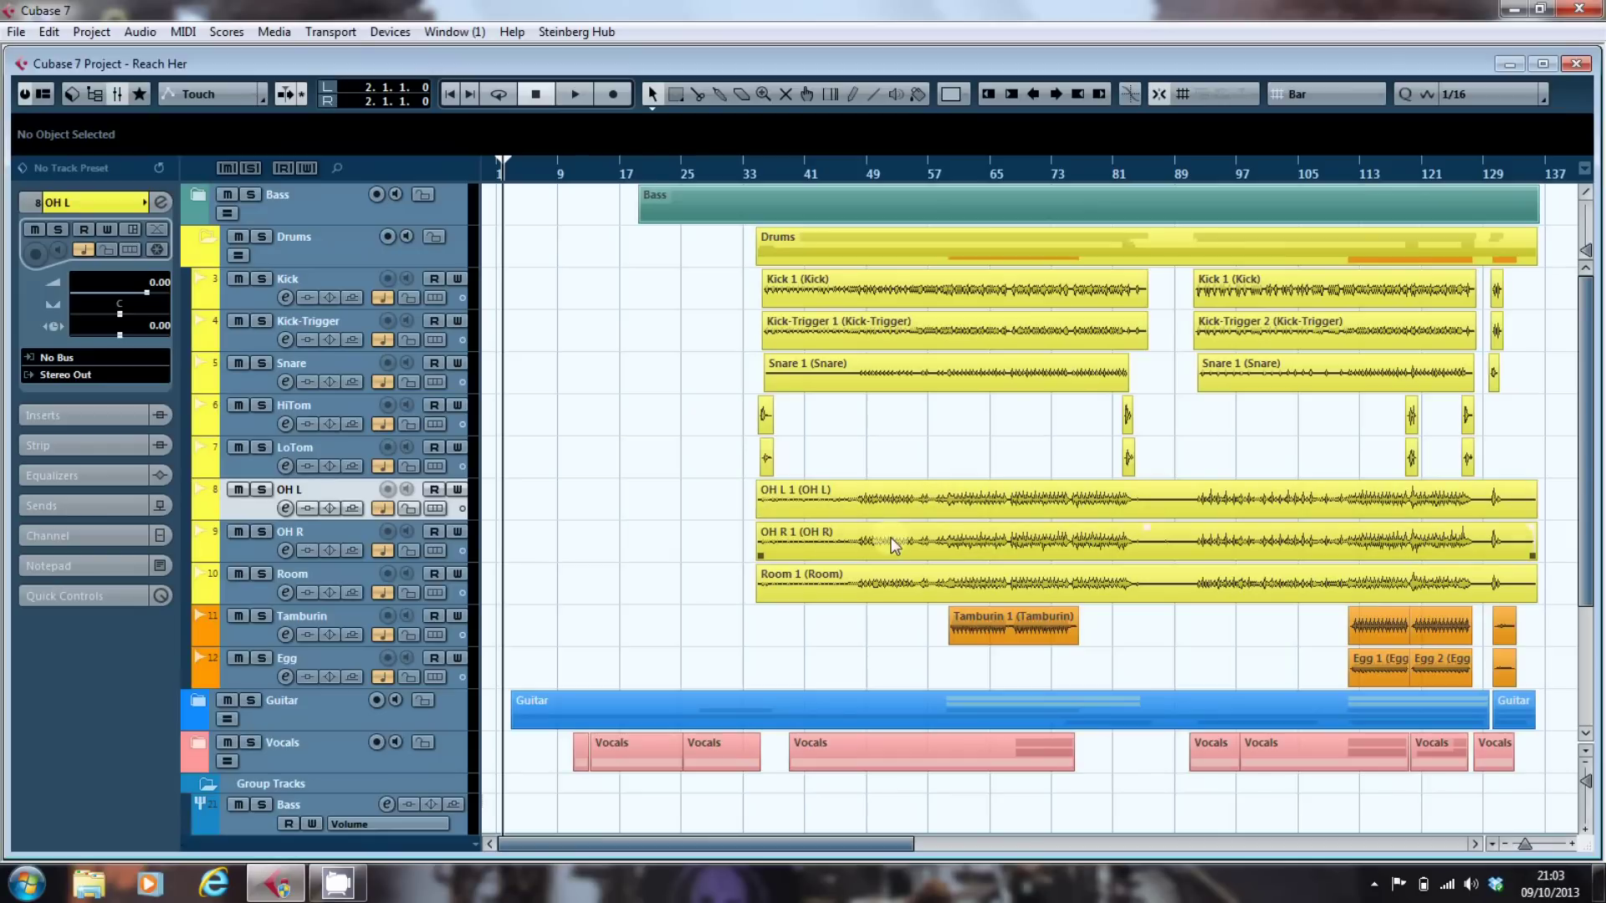
# - Try the Audio Mixdown export with OH L and OH R ticked, then cancel without exporting
pyautogui.click(15, 33)
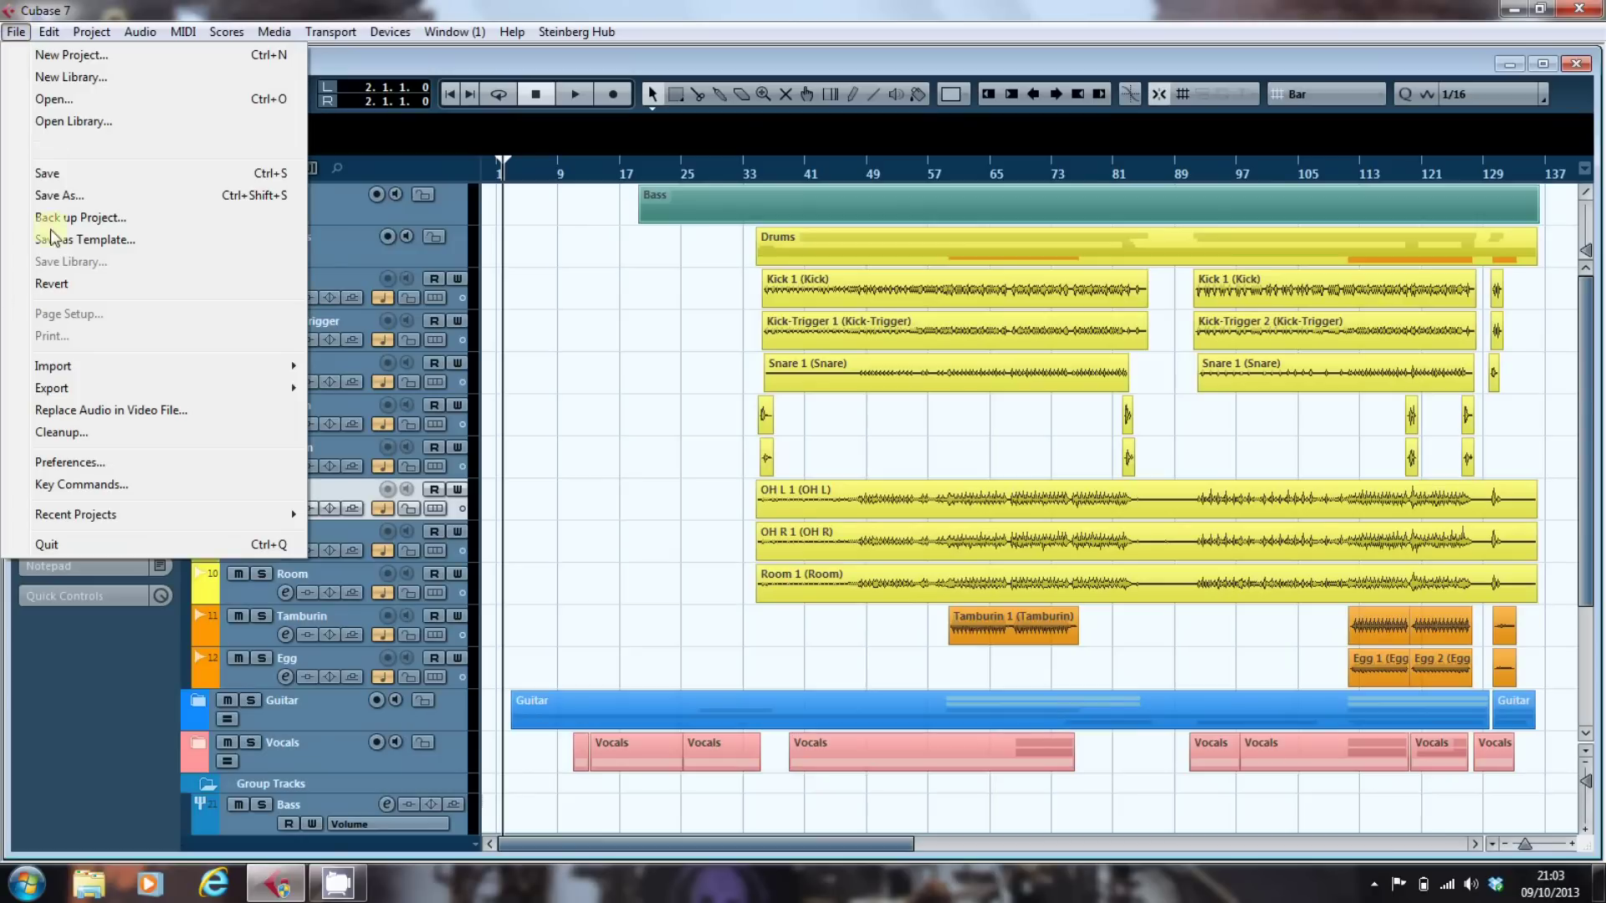
pyautogui.moveTo(65, 389)
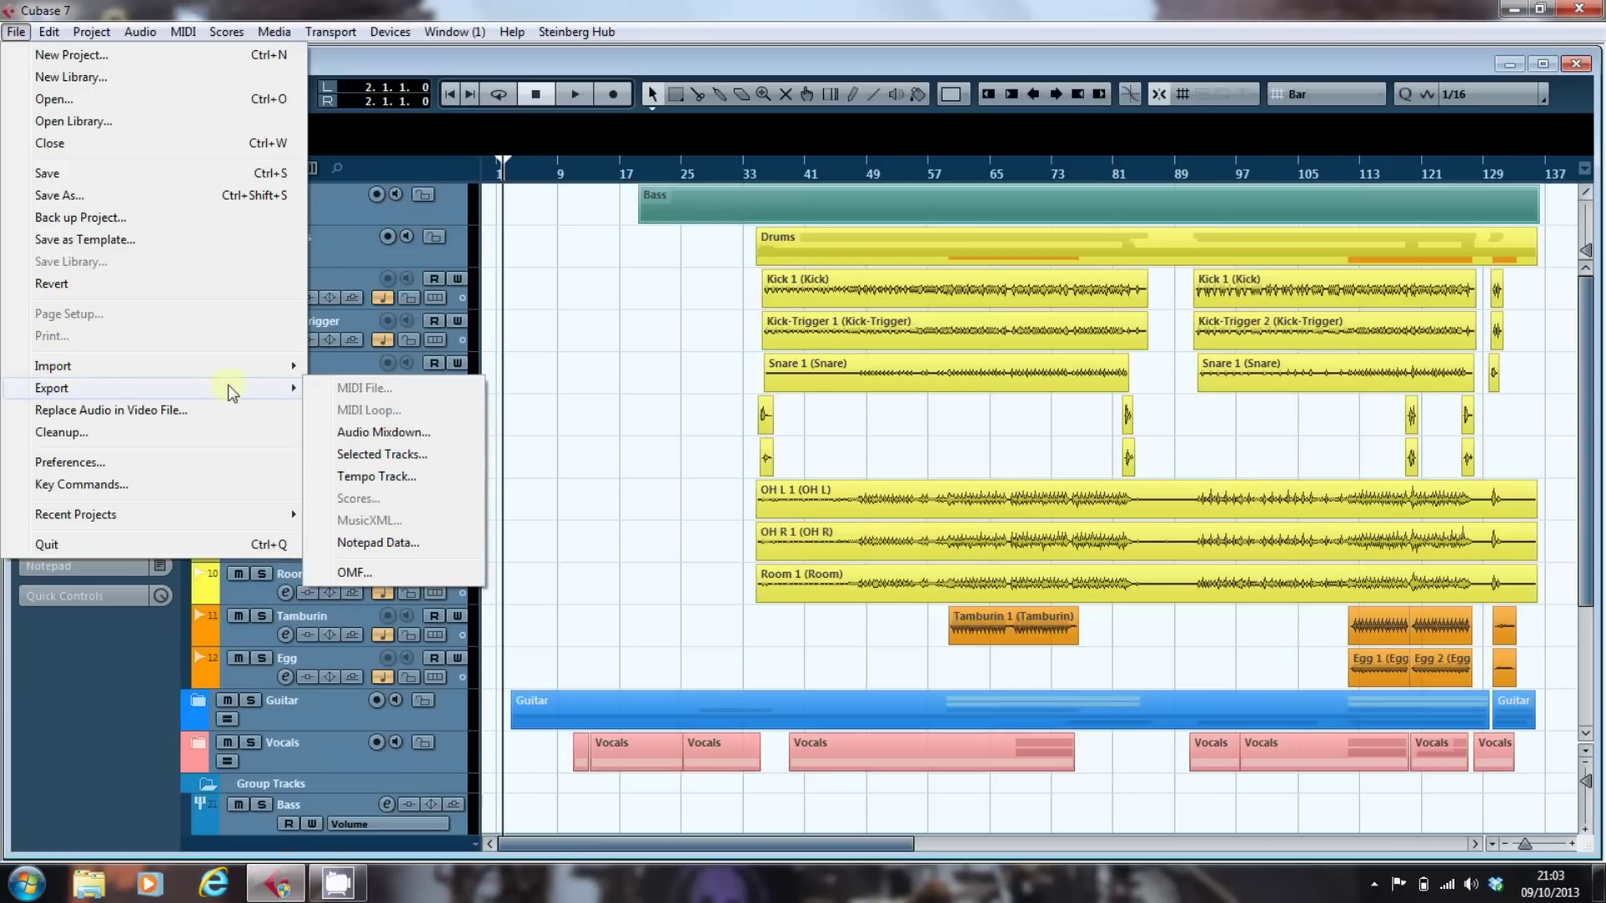
pyautogui.click(376, 434)
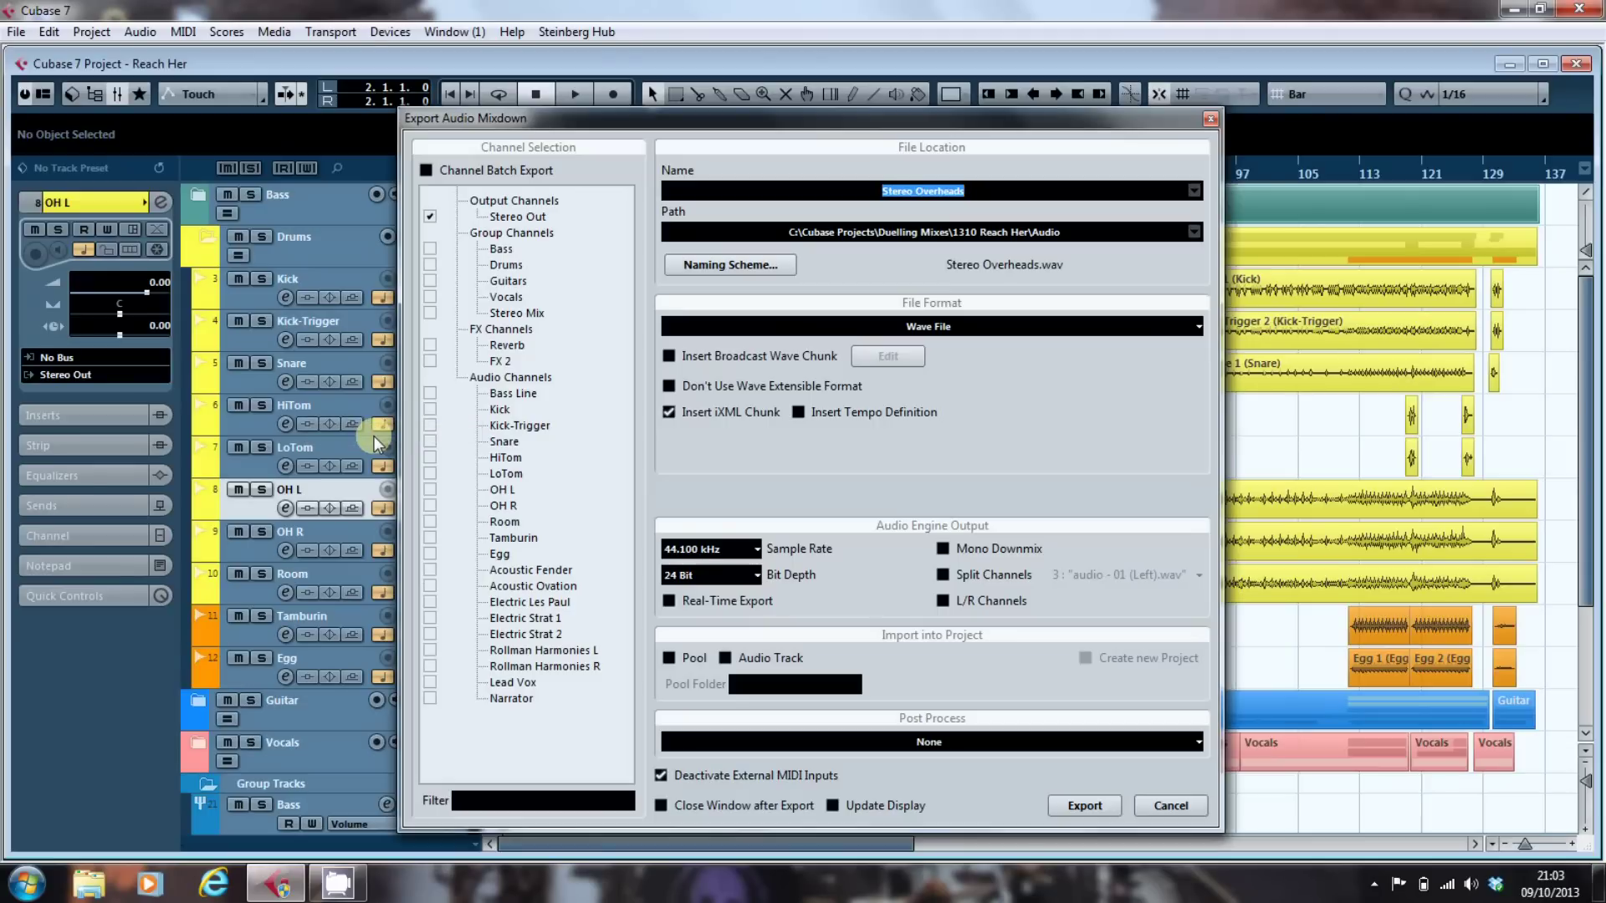
pyautogui.moveTo(984, 128); pyautogui.dragTo(988, 62)
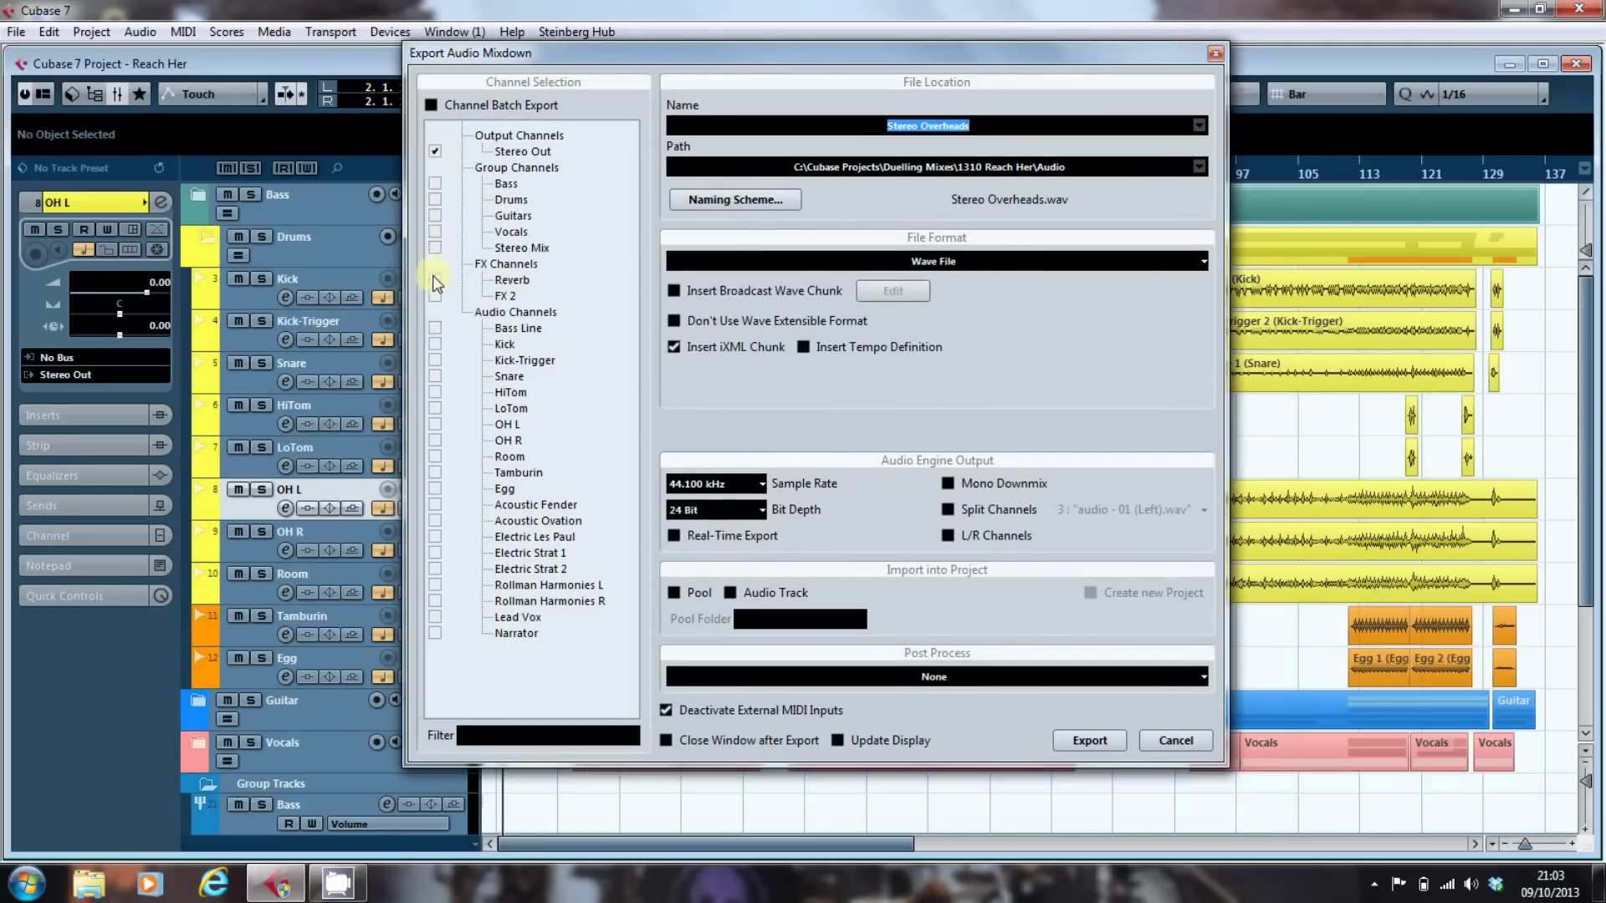
pyautogui.click(435, 424)
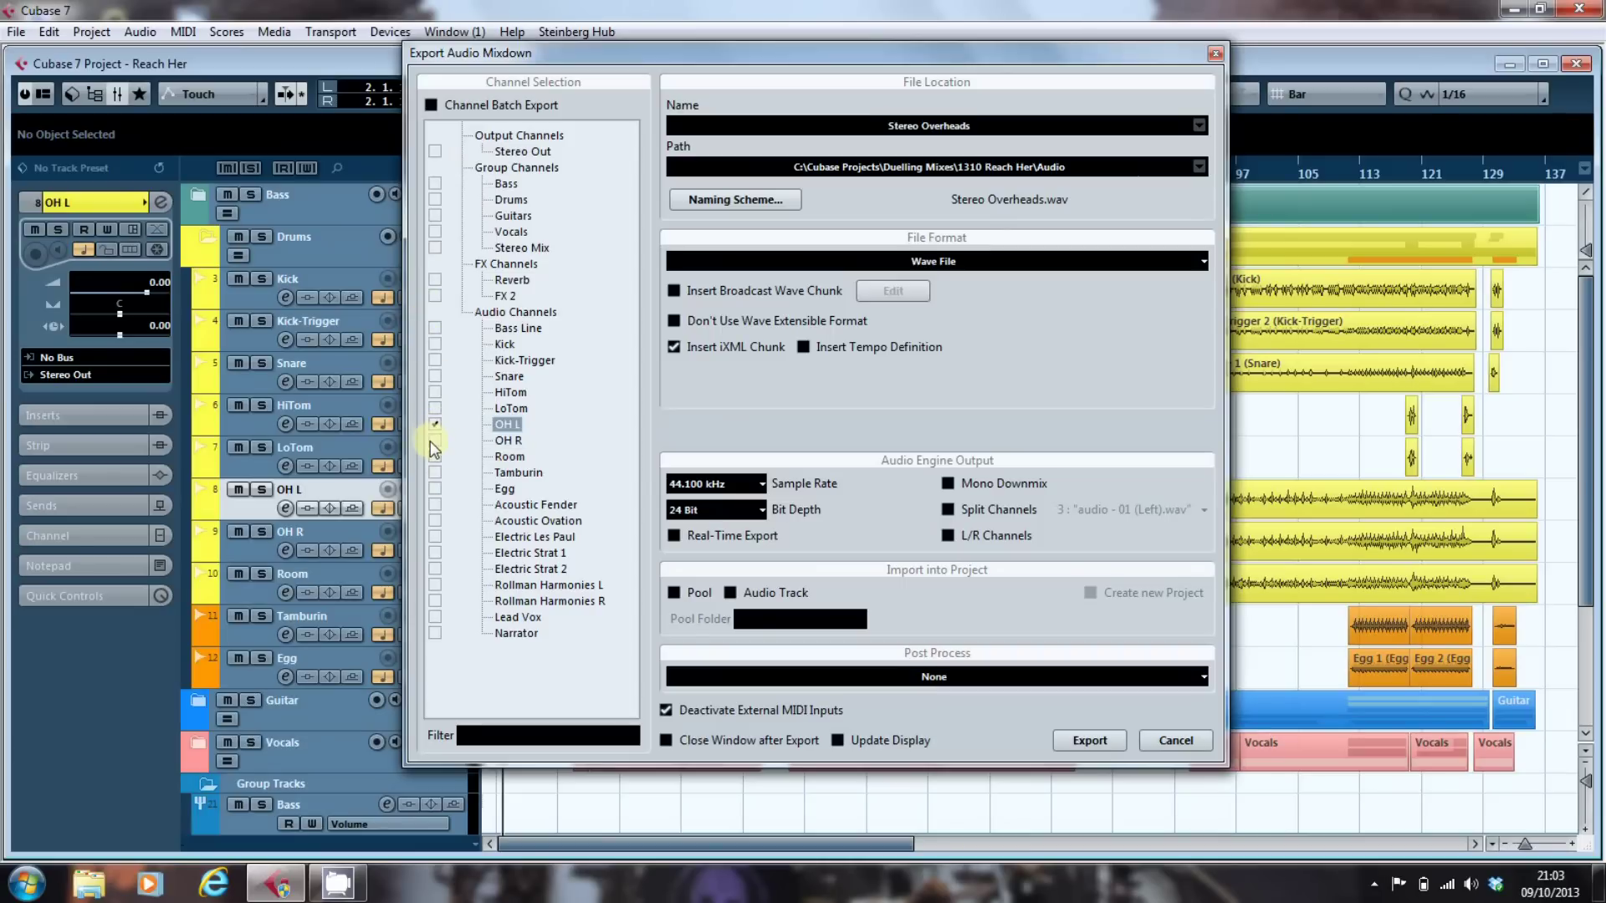
pyautogui.click(432, 440)
pyautogui.click(430, 107)
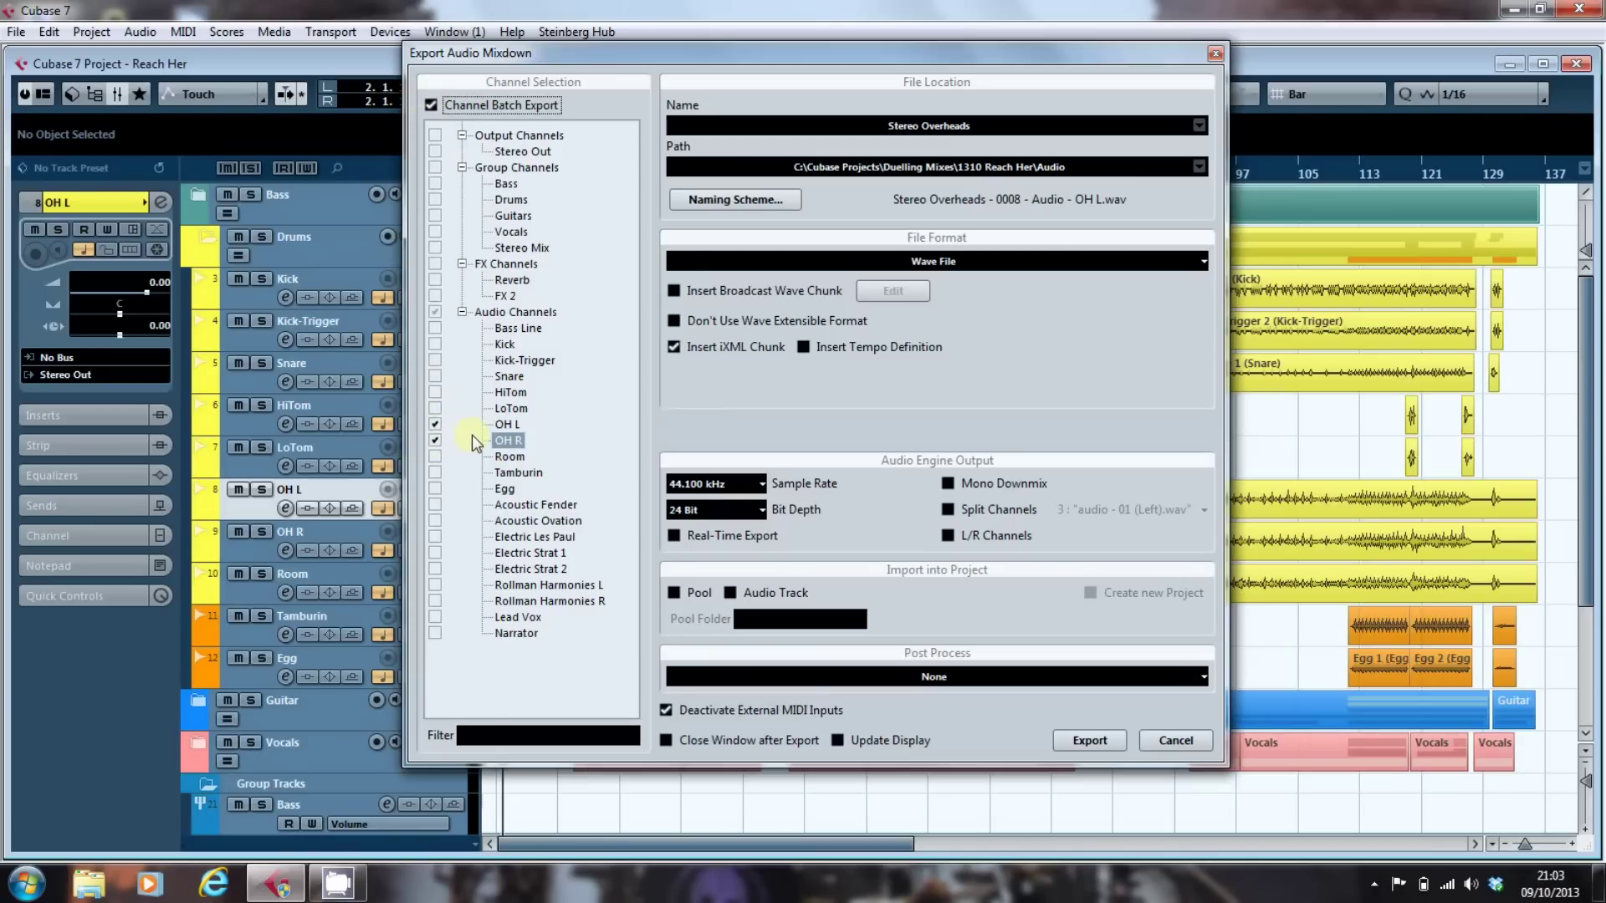
pyautogui.click(431, 107)
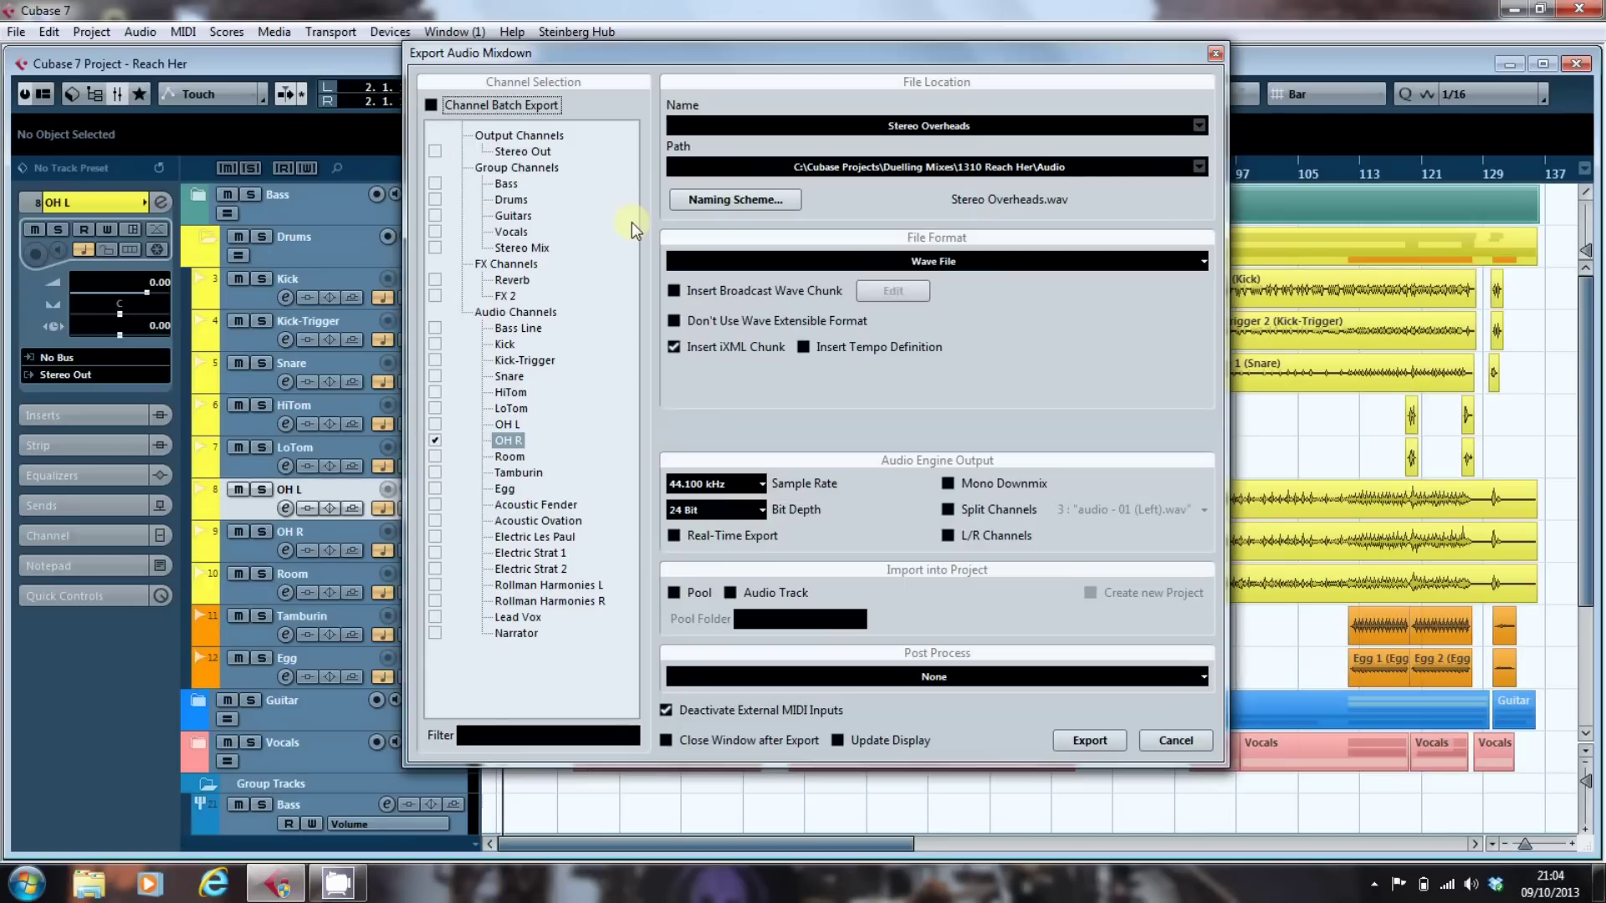
pyautogui.click(1176, 741)
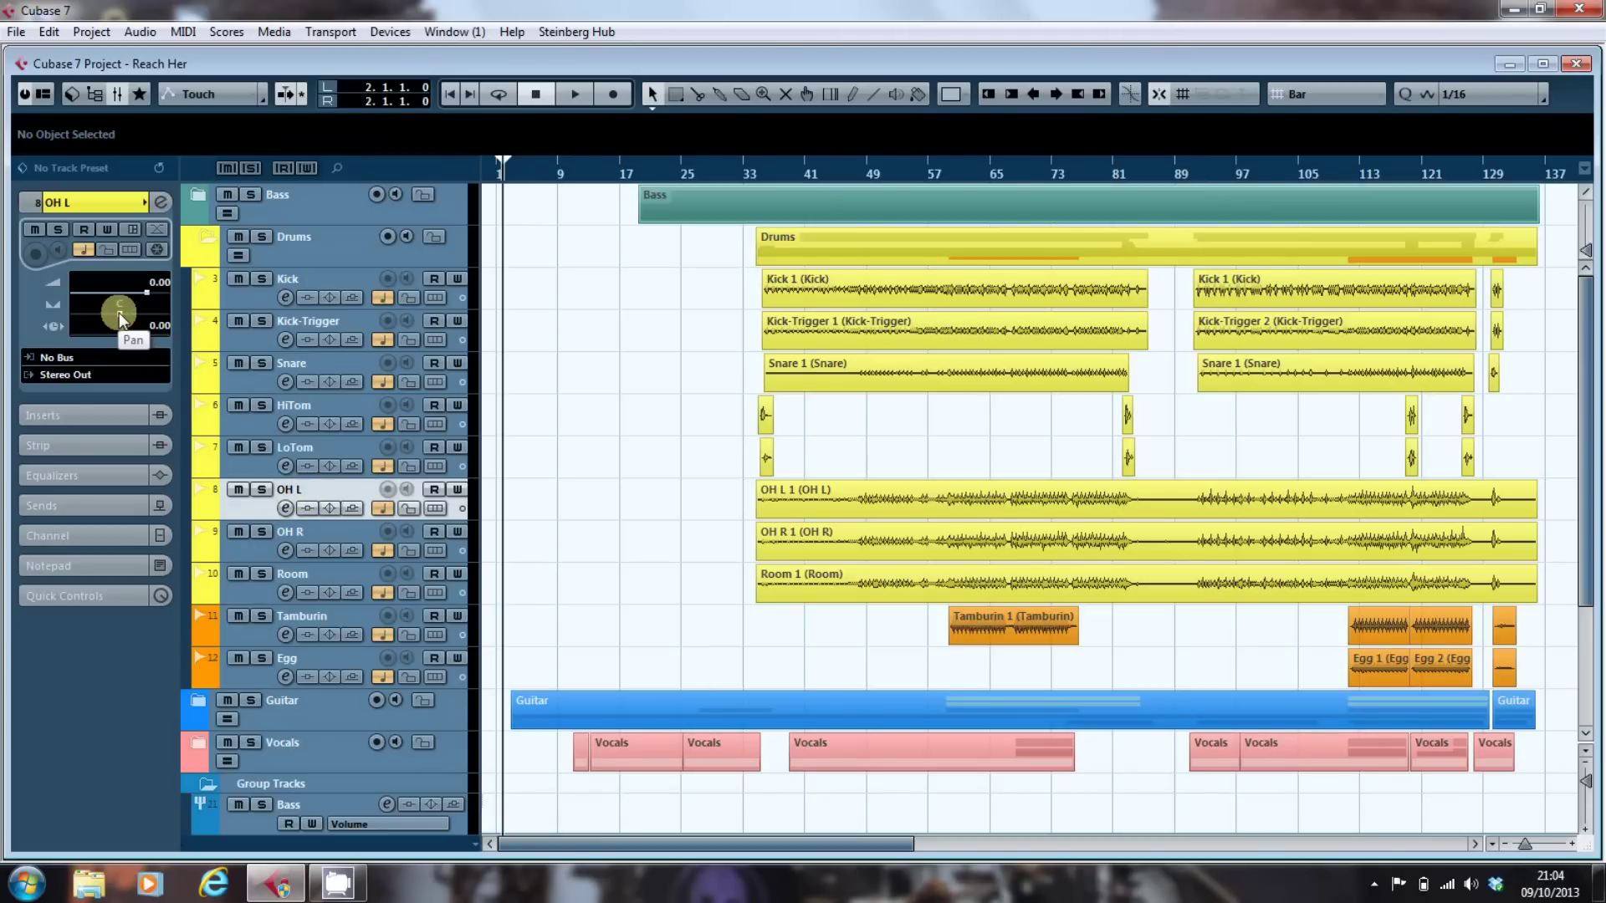
# - Pan OH L hard left and route its output to the Drums group
pyautogui.moveTo(119, 313); pyautogui.dragTo(58, 313)
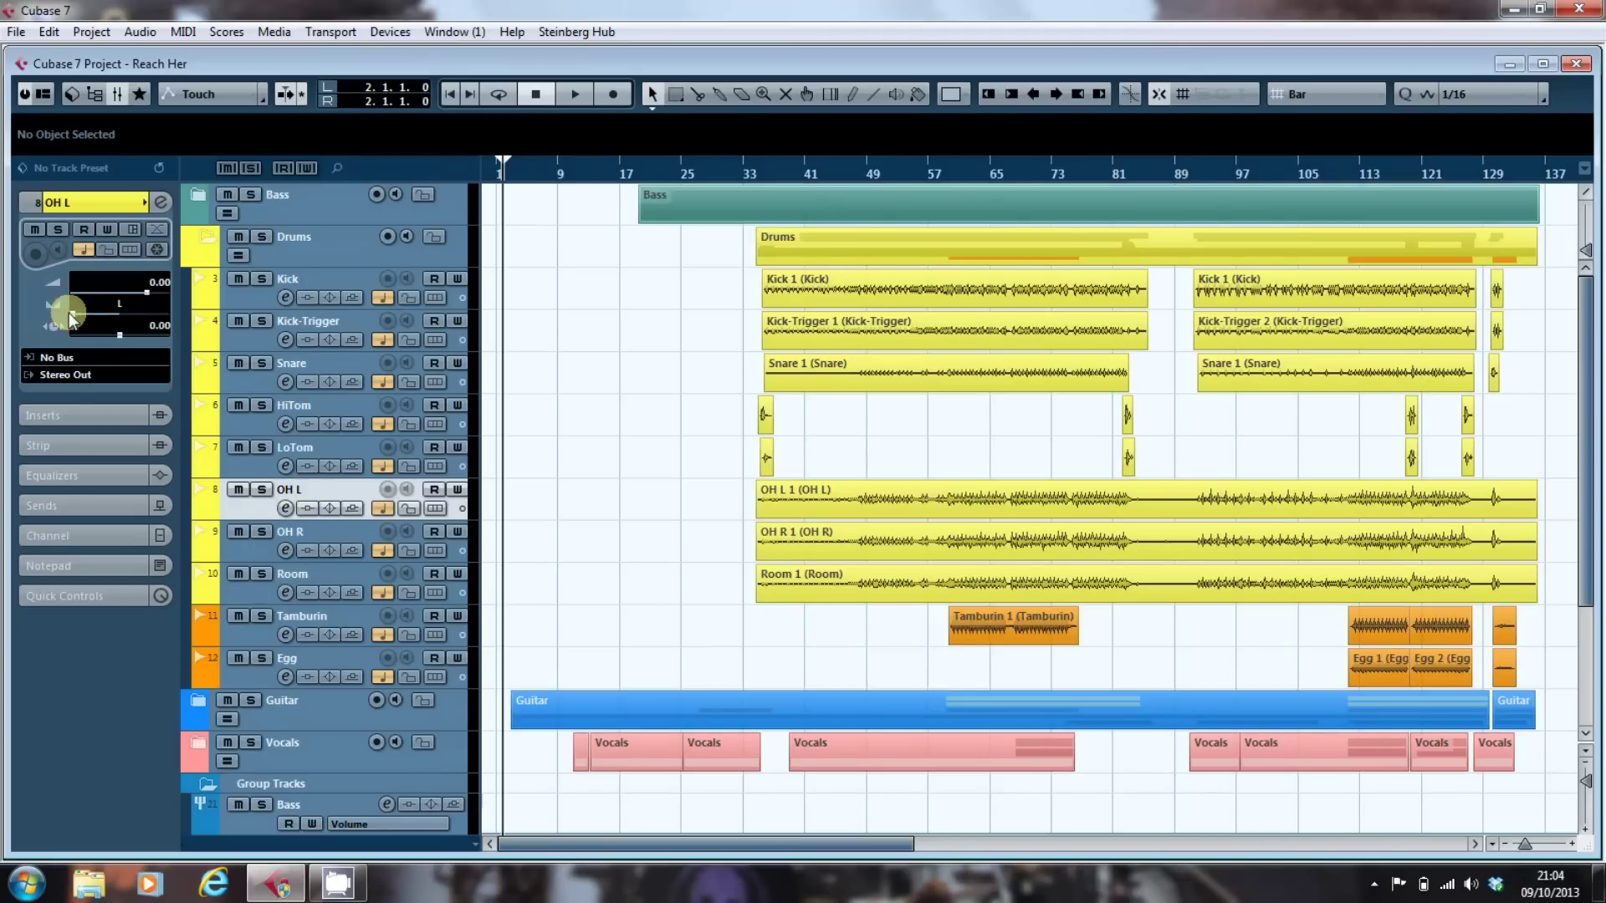
pyautogui.click(64, 376)
pyautogui.click(115, 555)
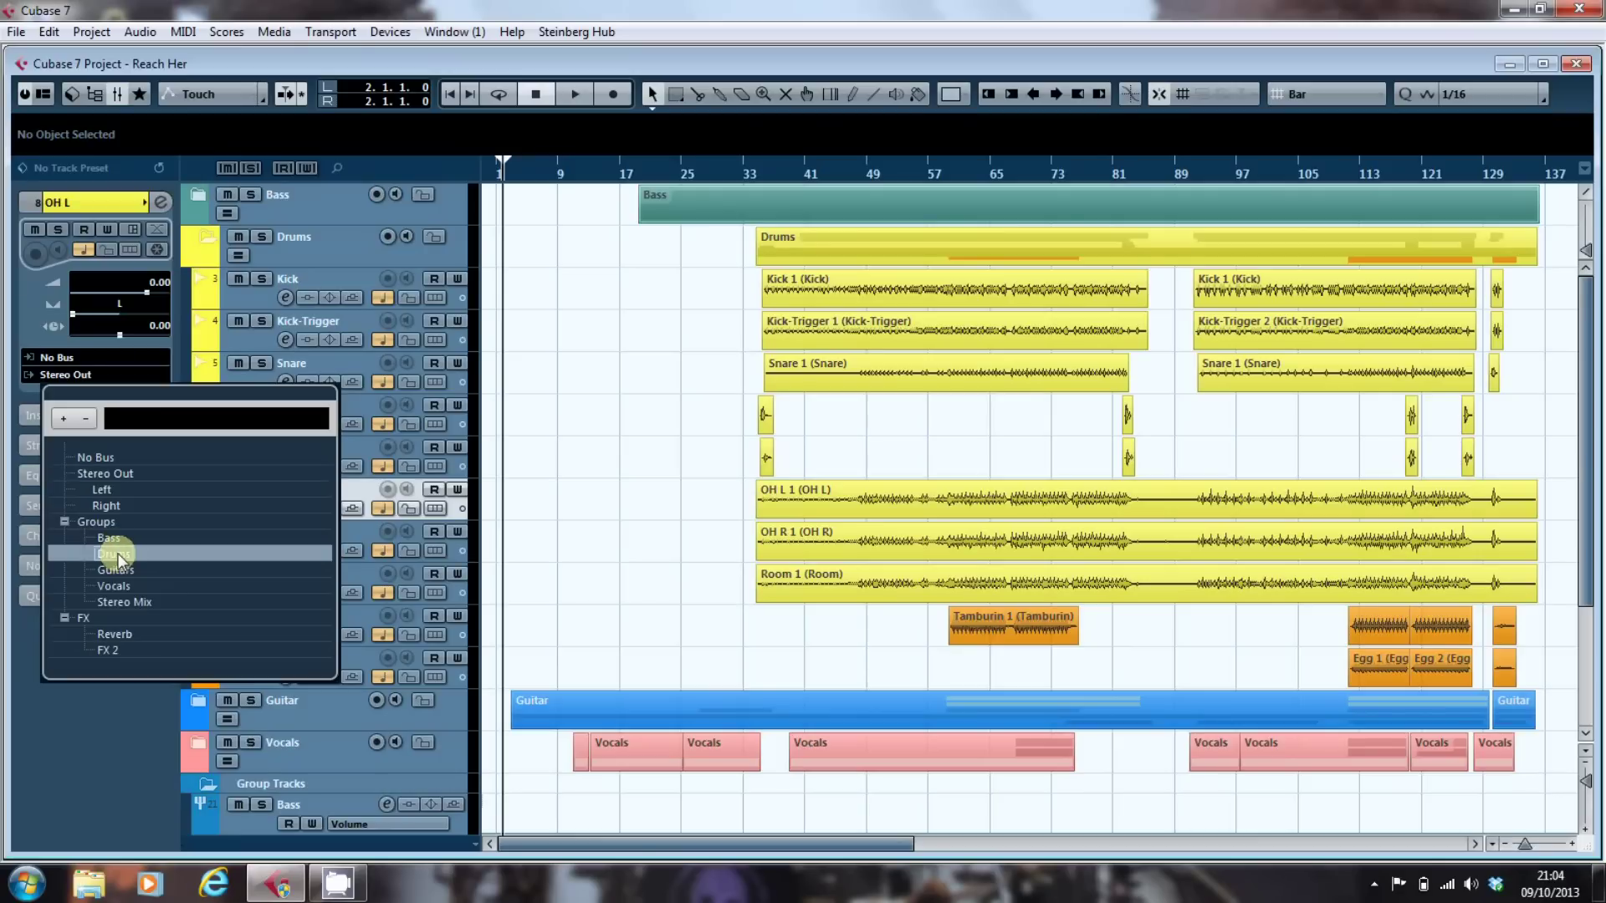
# - Route the OH R track's output to the Drums group
pyautogui.click(308, 535)
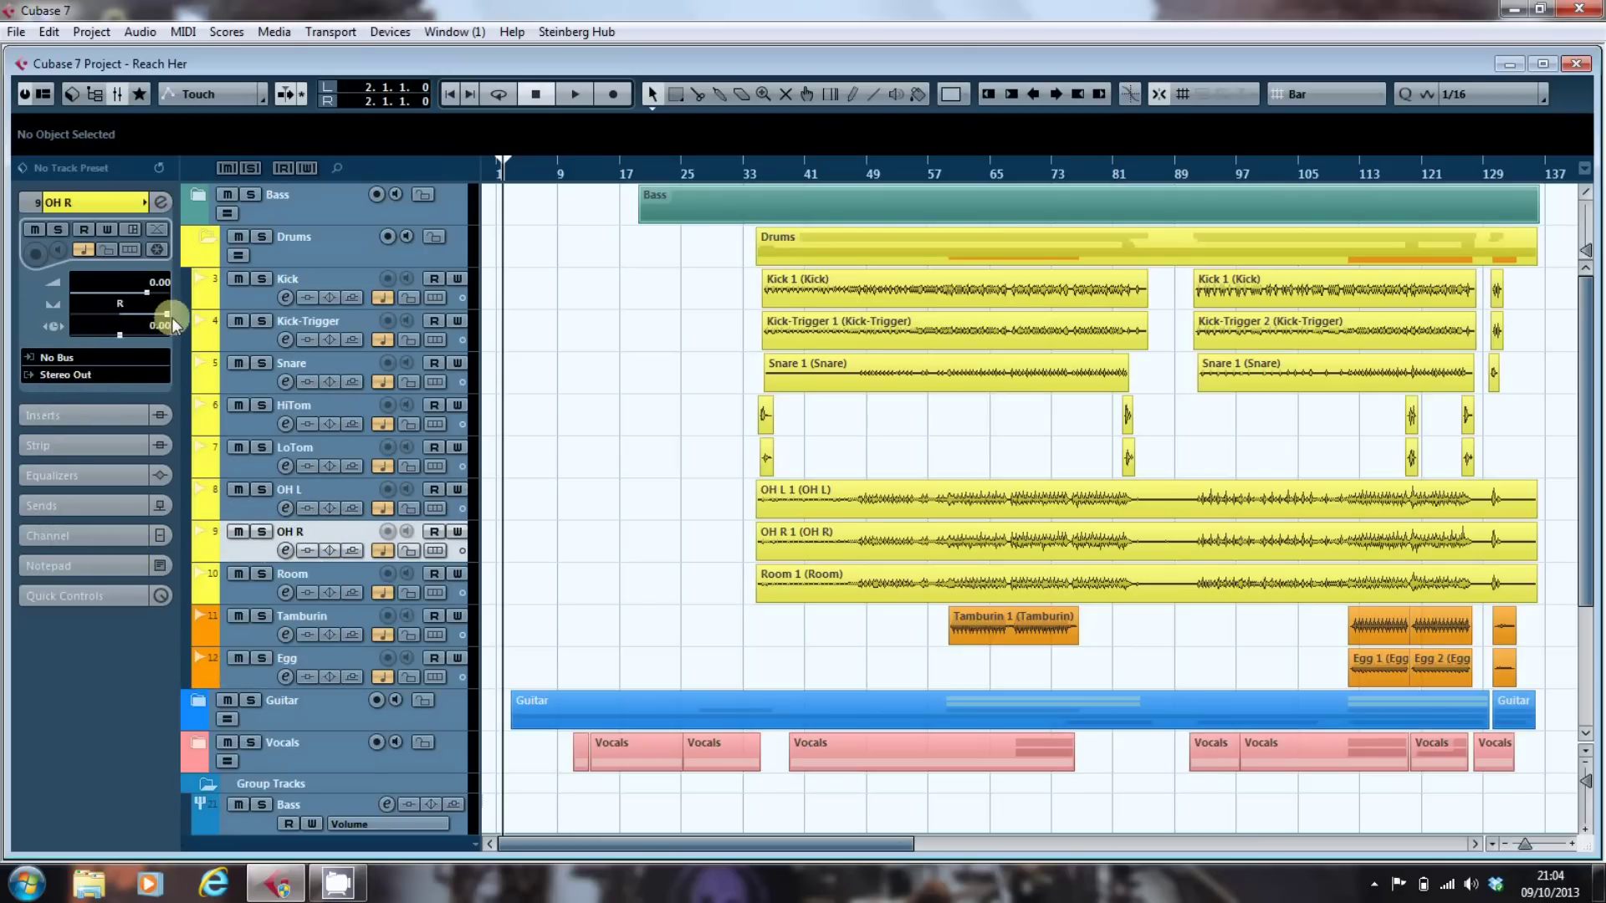
pyautogui.click(98, 373)
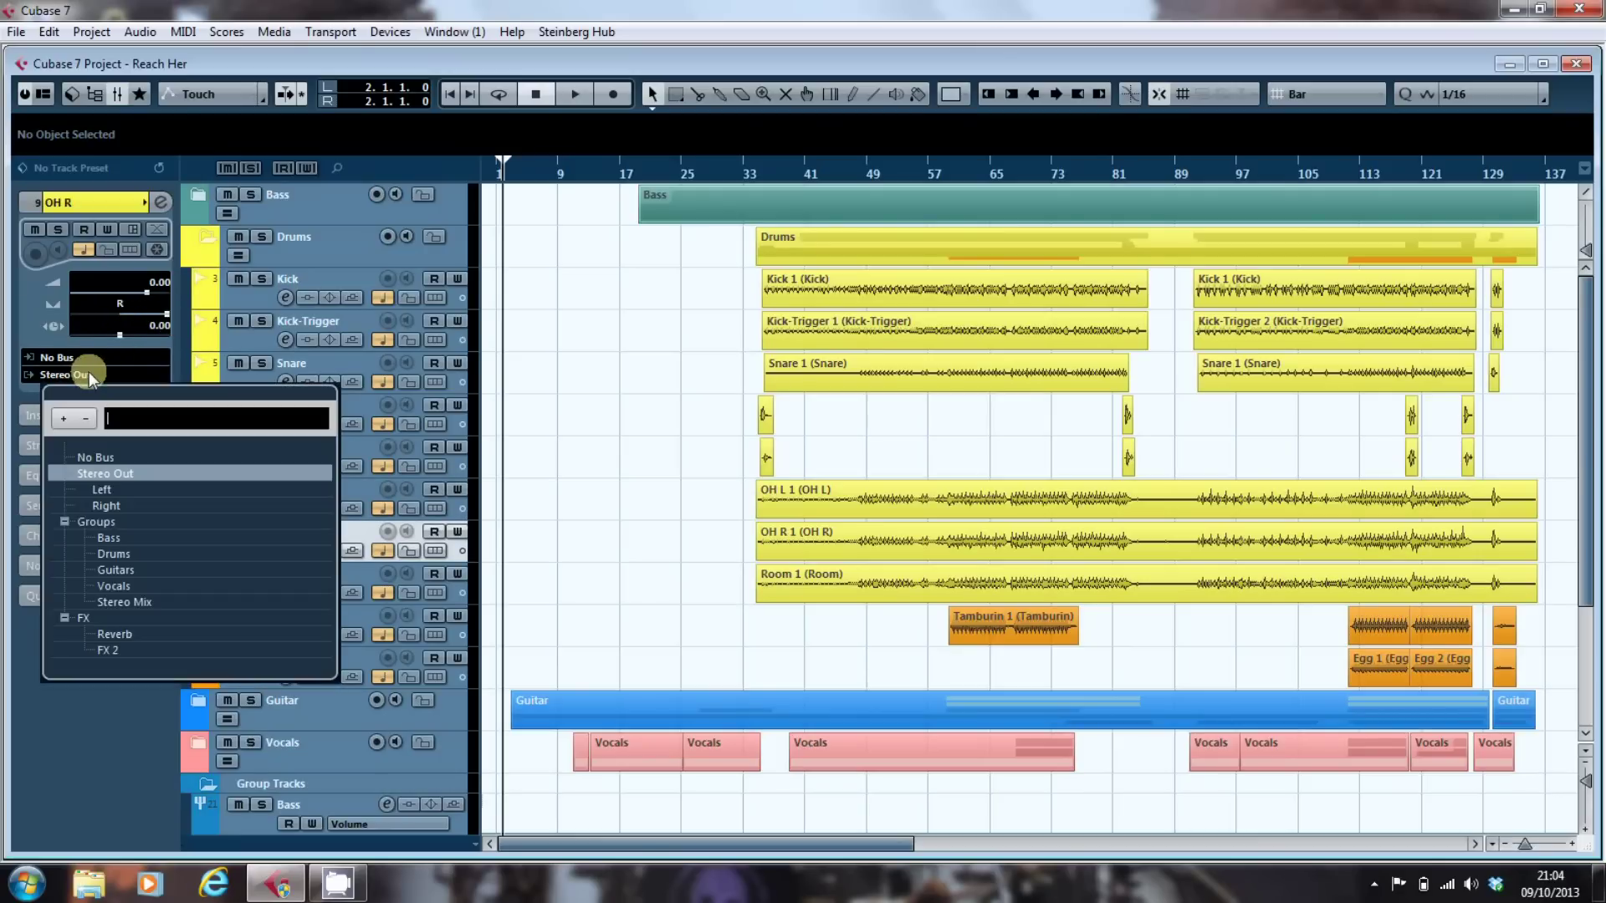
pyautogui.click(117, 554)
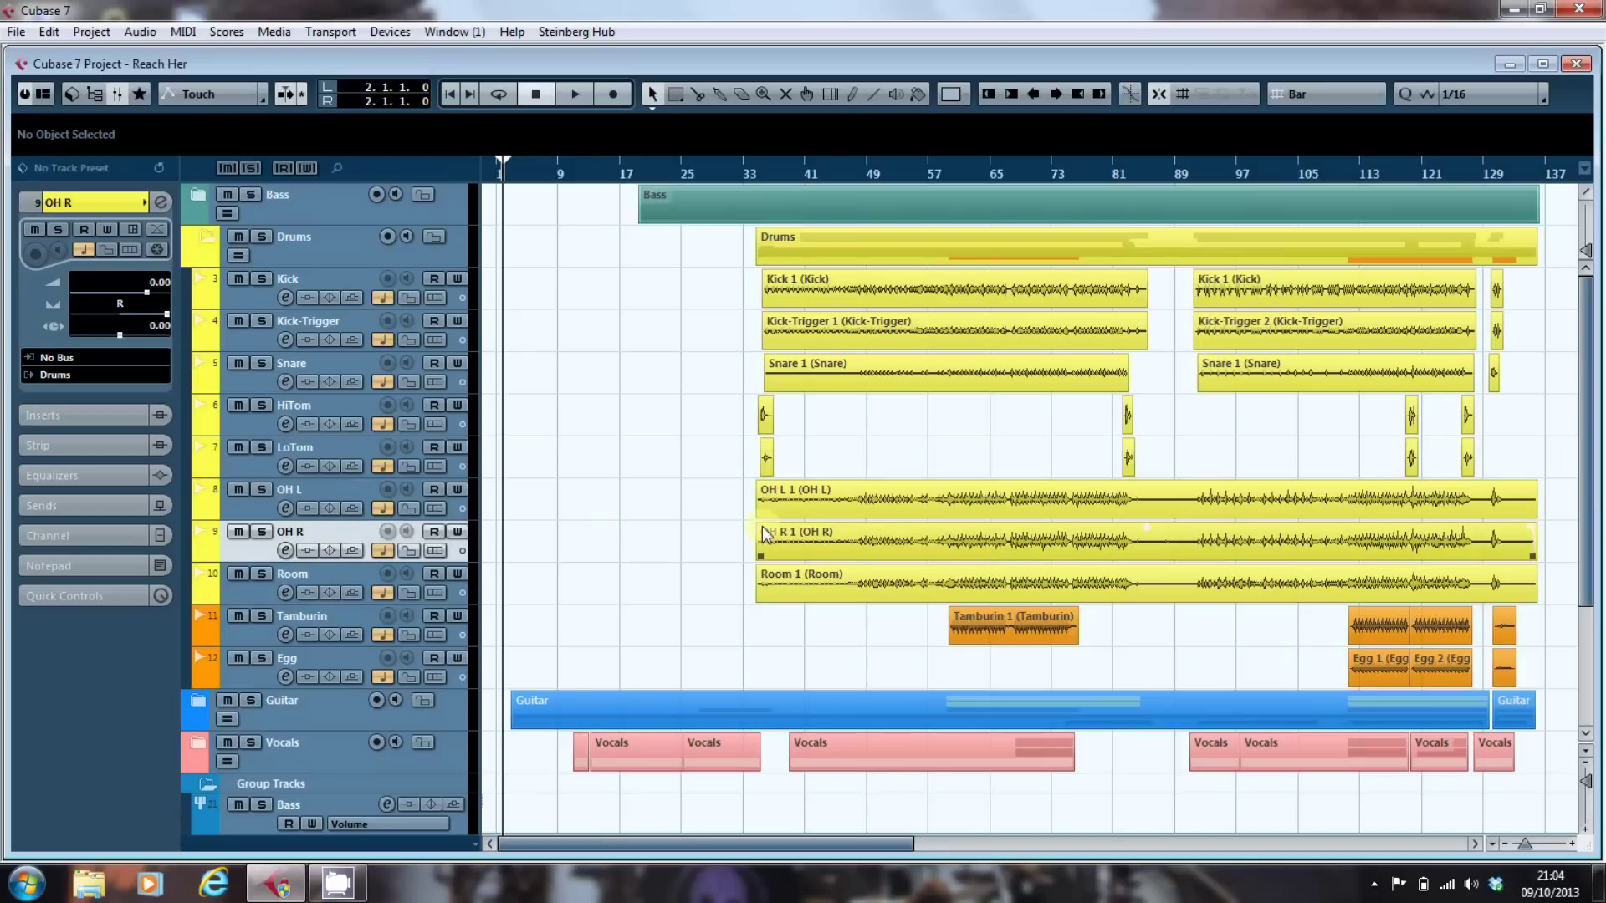
pyautogui.scroll(-5, 761, 526)
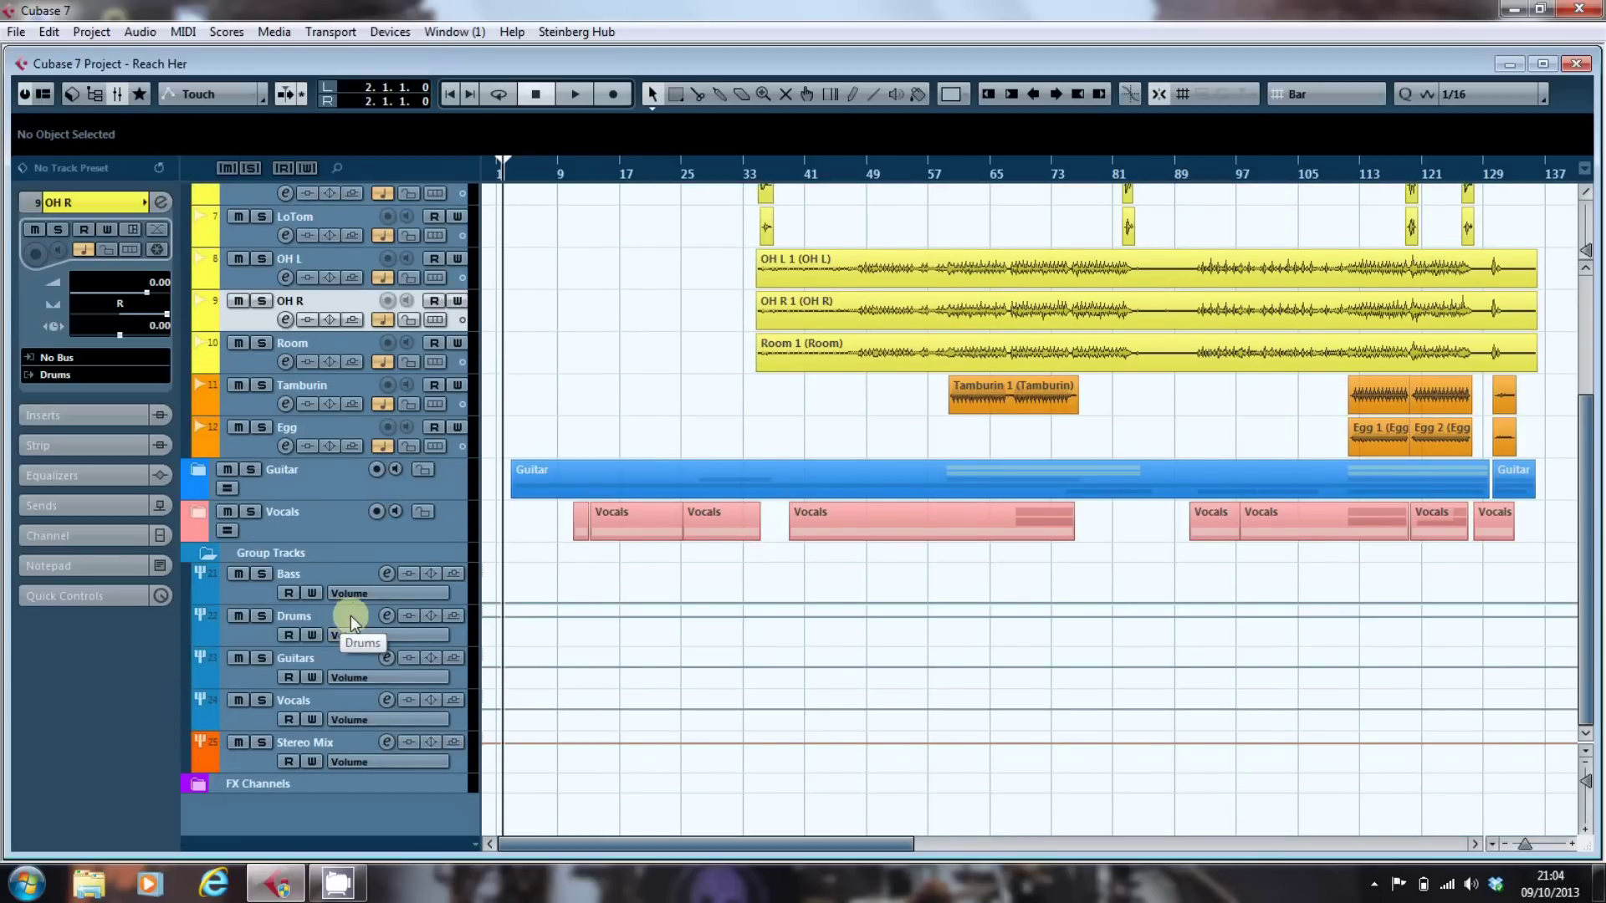
pyautogui.scroll(5, 389, 615)
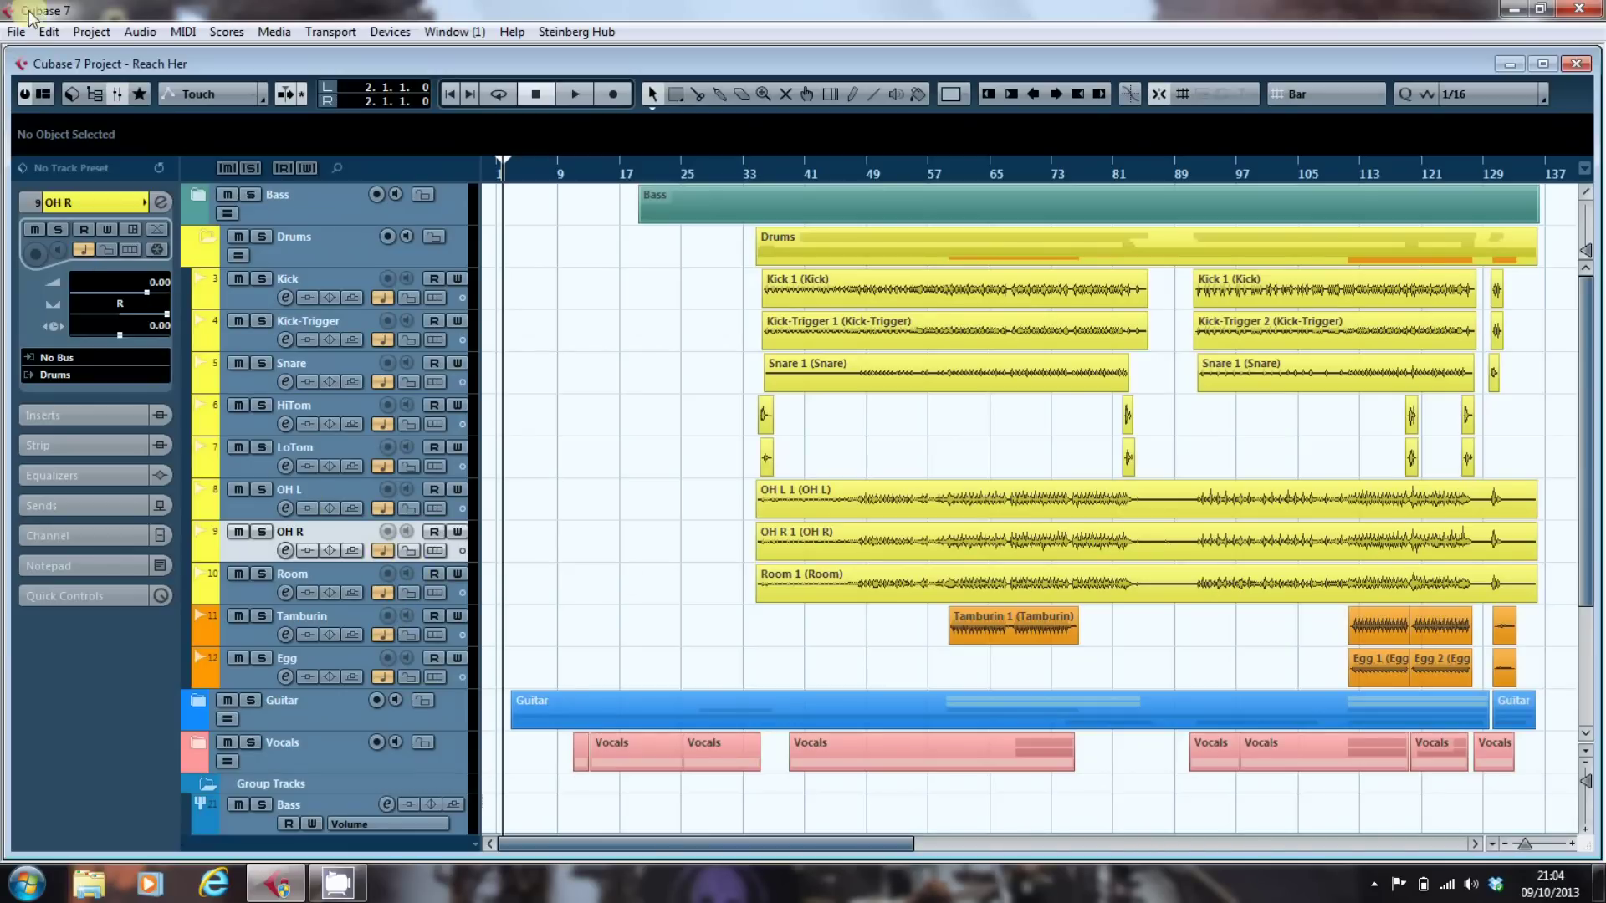
# - Open the Audio Mixdown export with the Drums group as the source channel
pyautogui.click(18, 34)
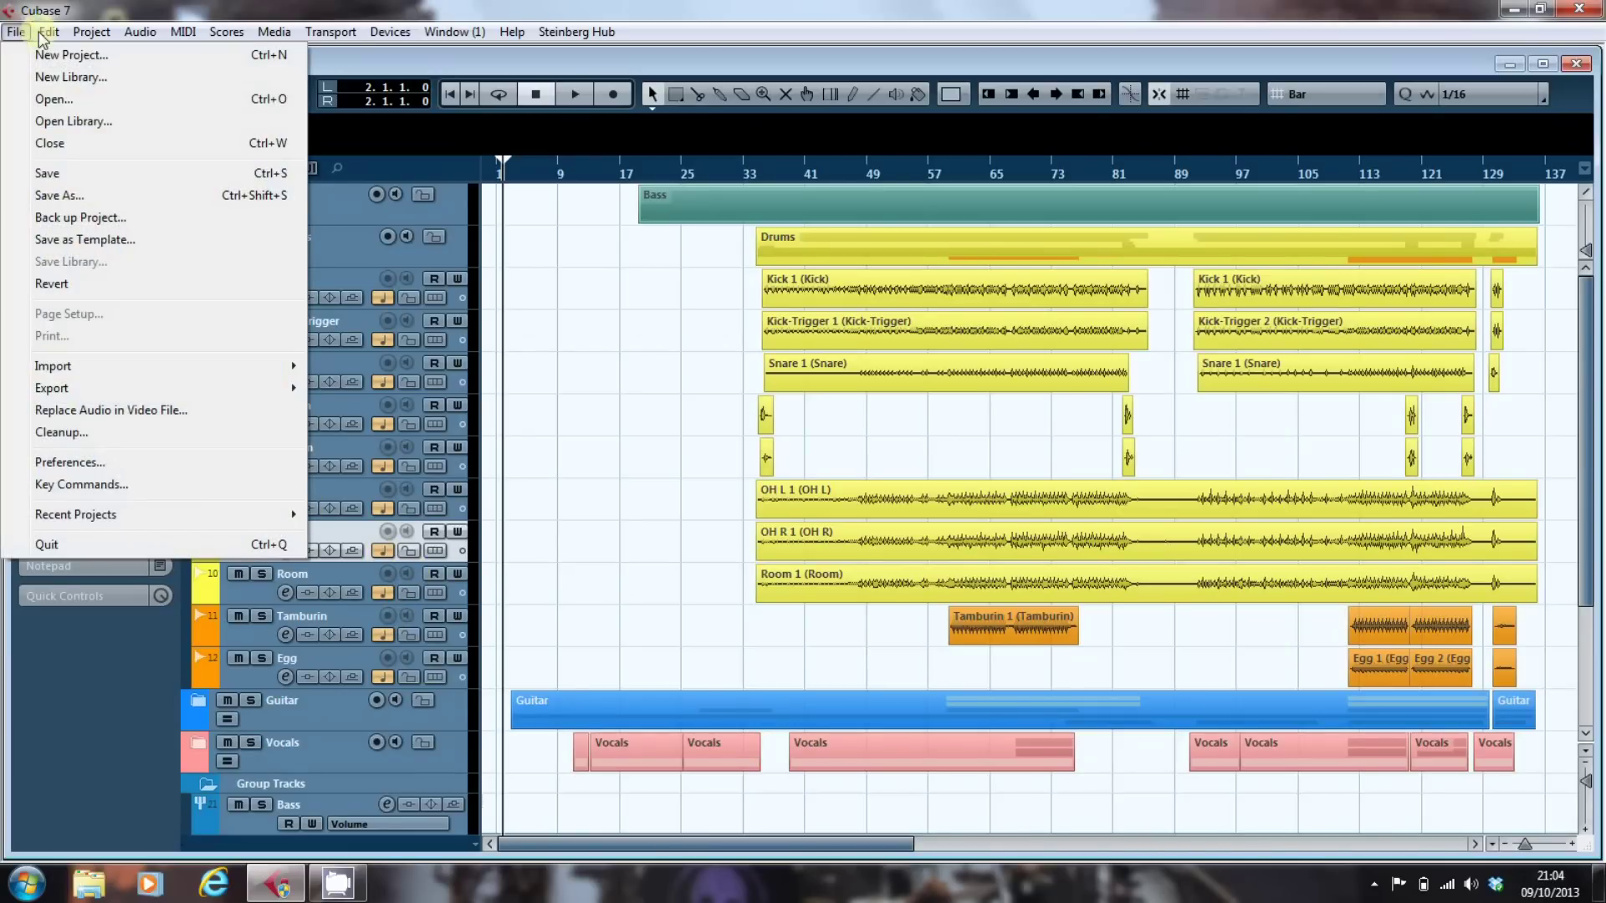
pyautogui.moveTo(49, 32)
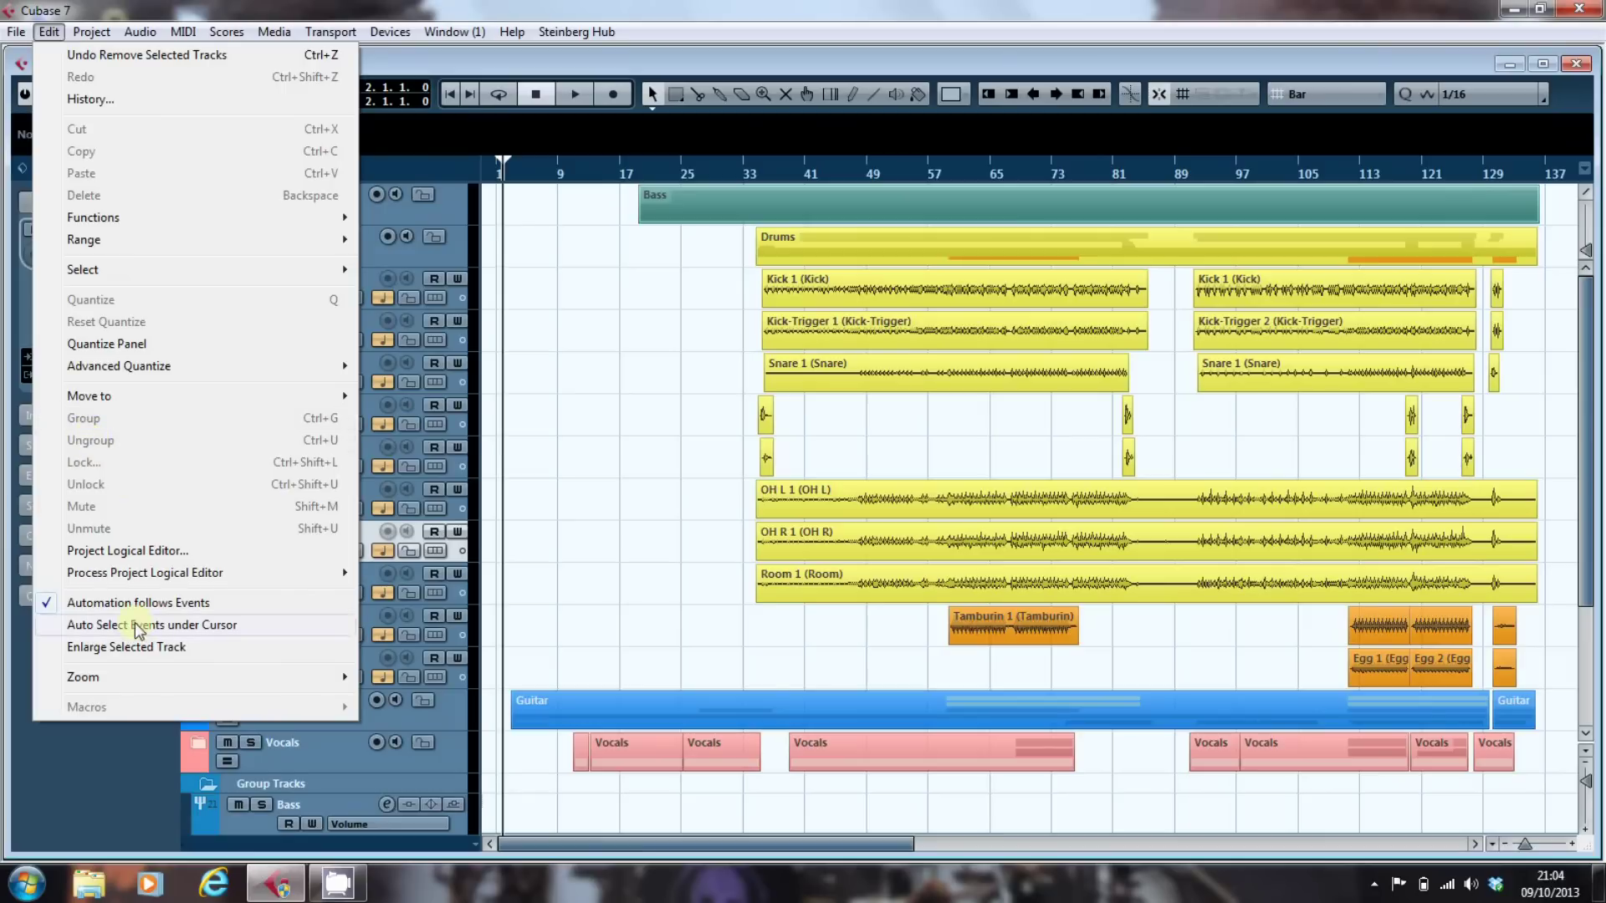
pyautogui.press('Left')
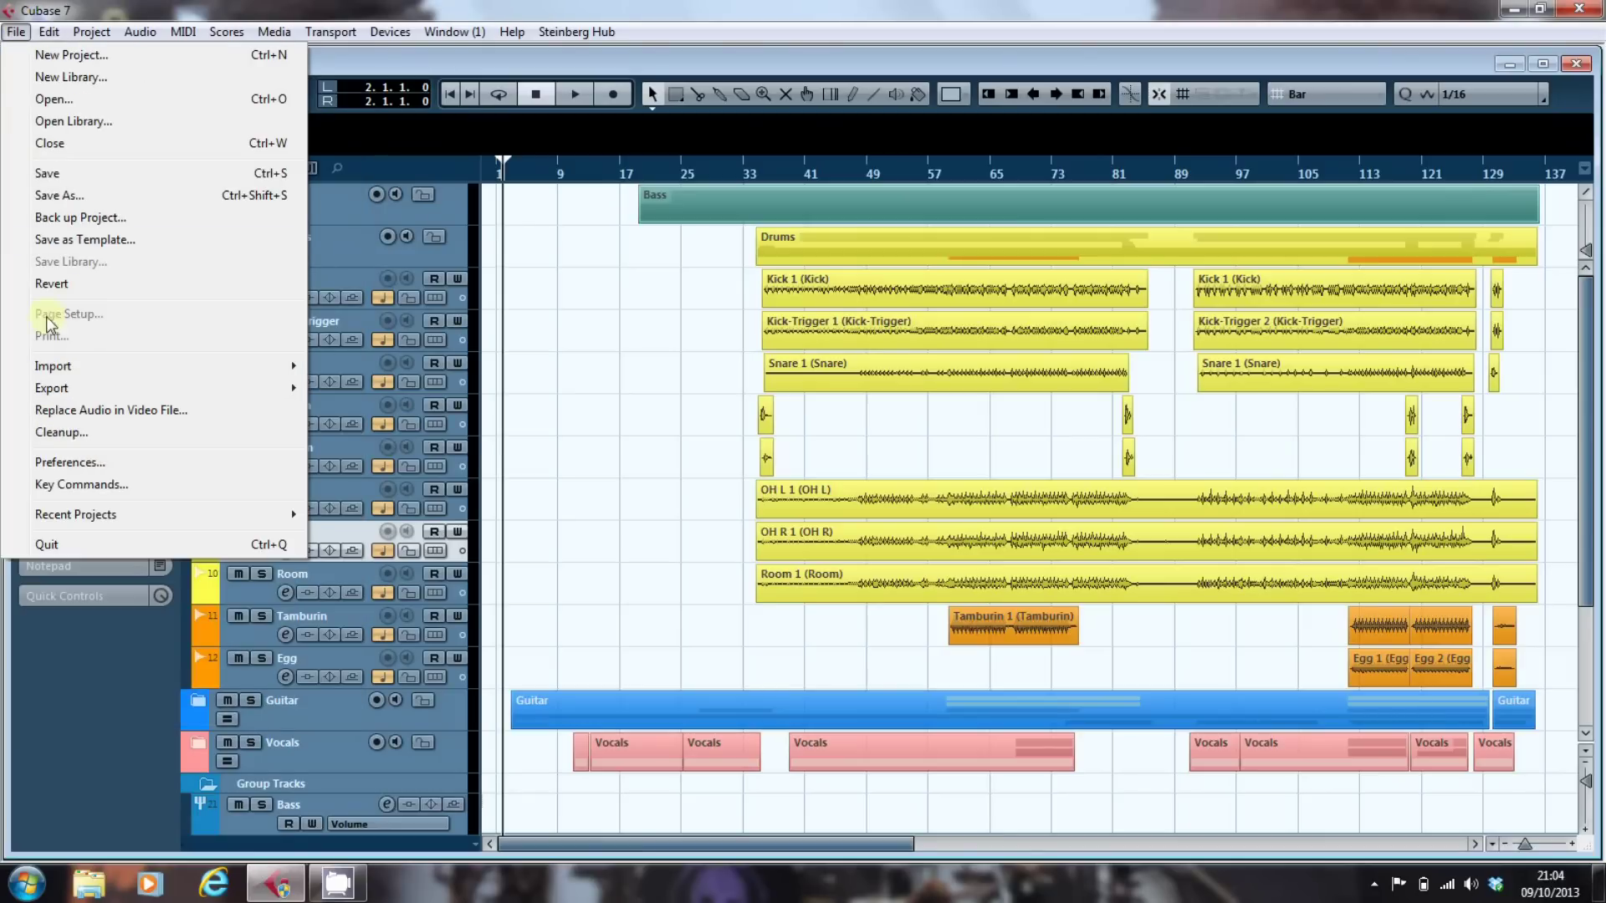
pyautogui.moveTo(58, 389)
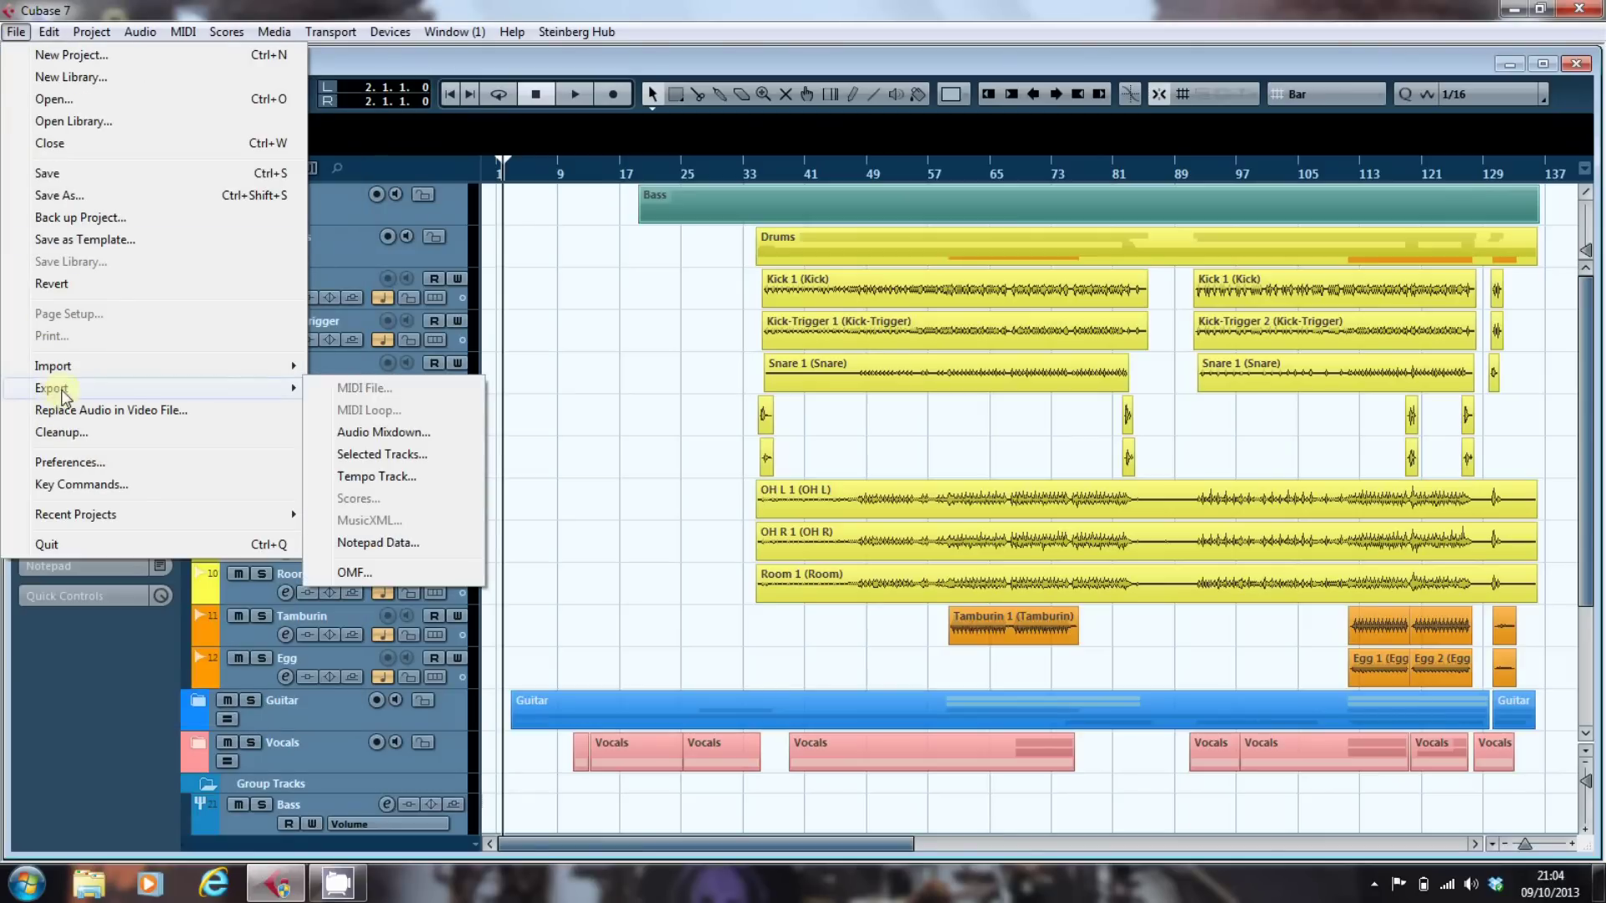
pyautogui.click(380, 435)
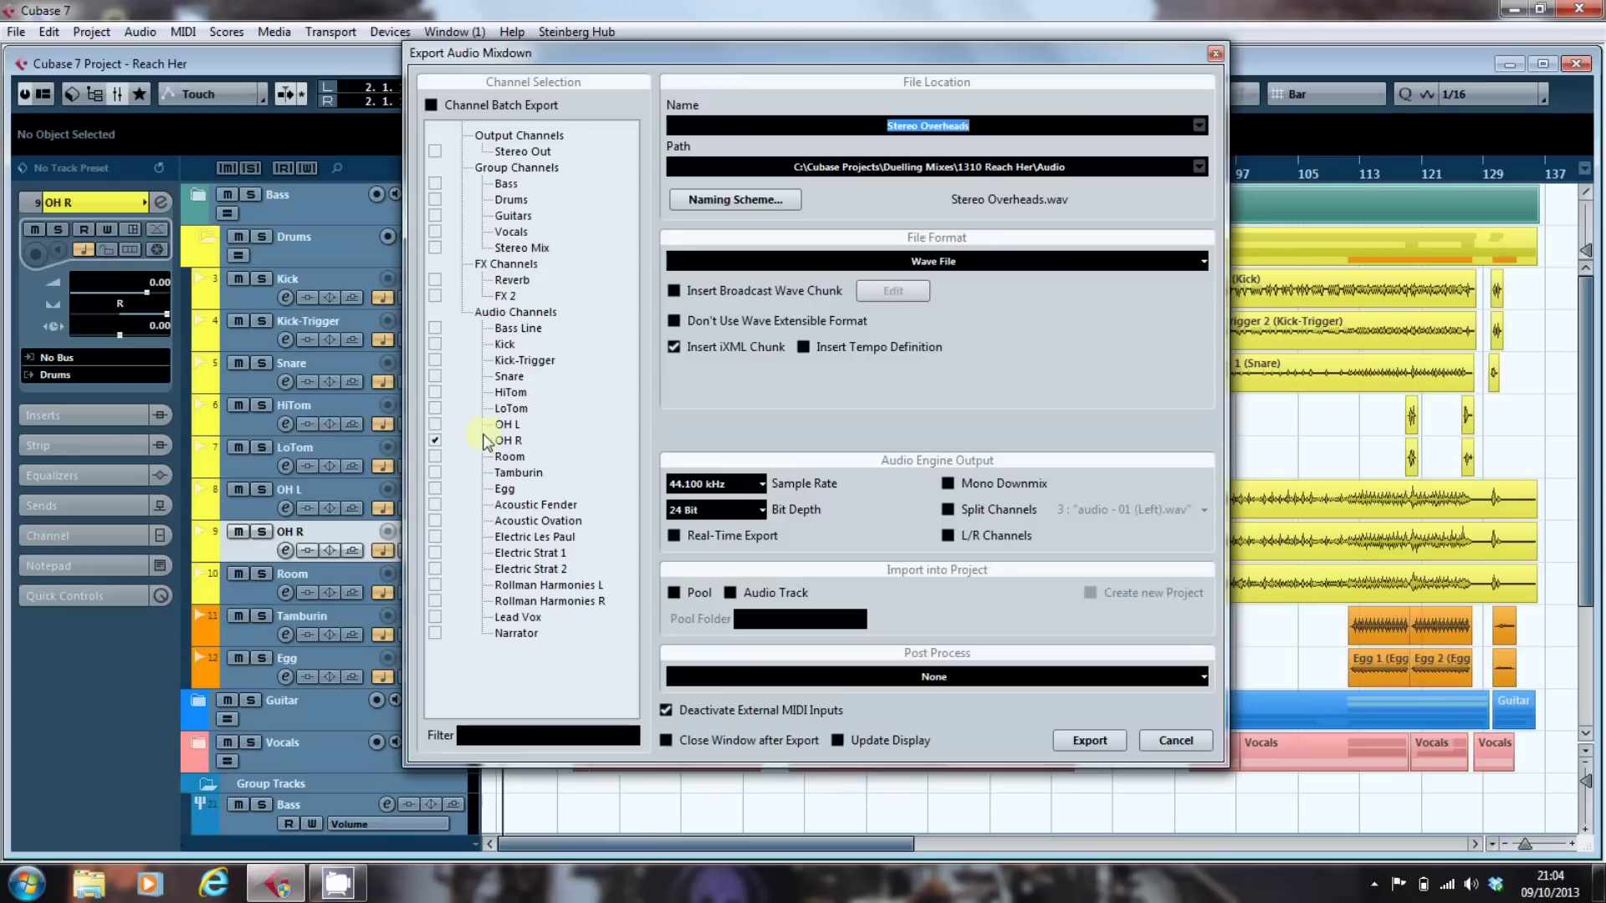
pyautogui.click(434, 200)
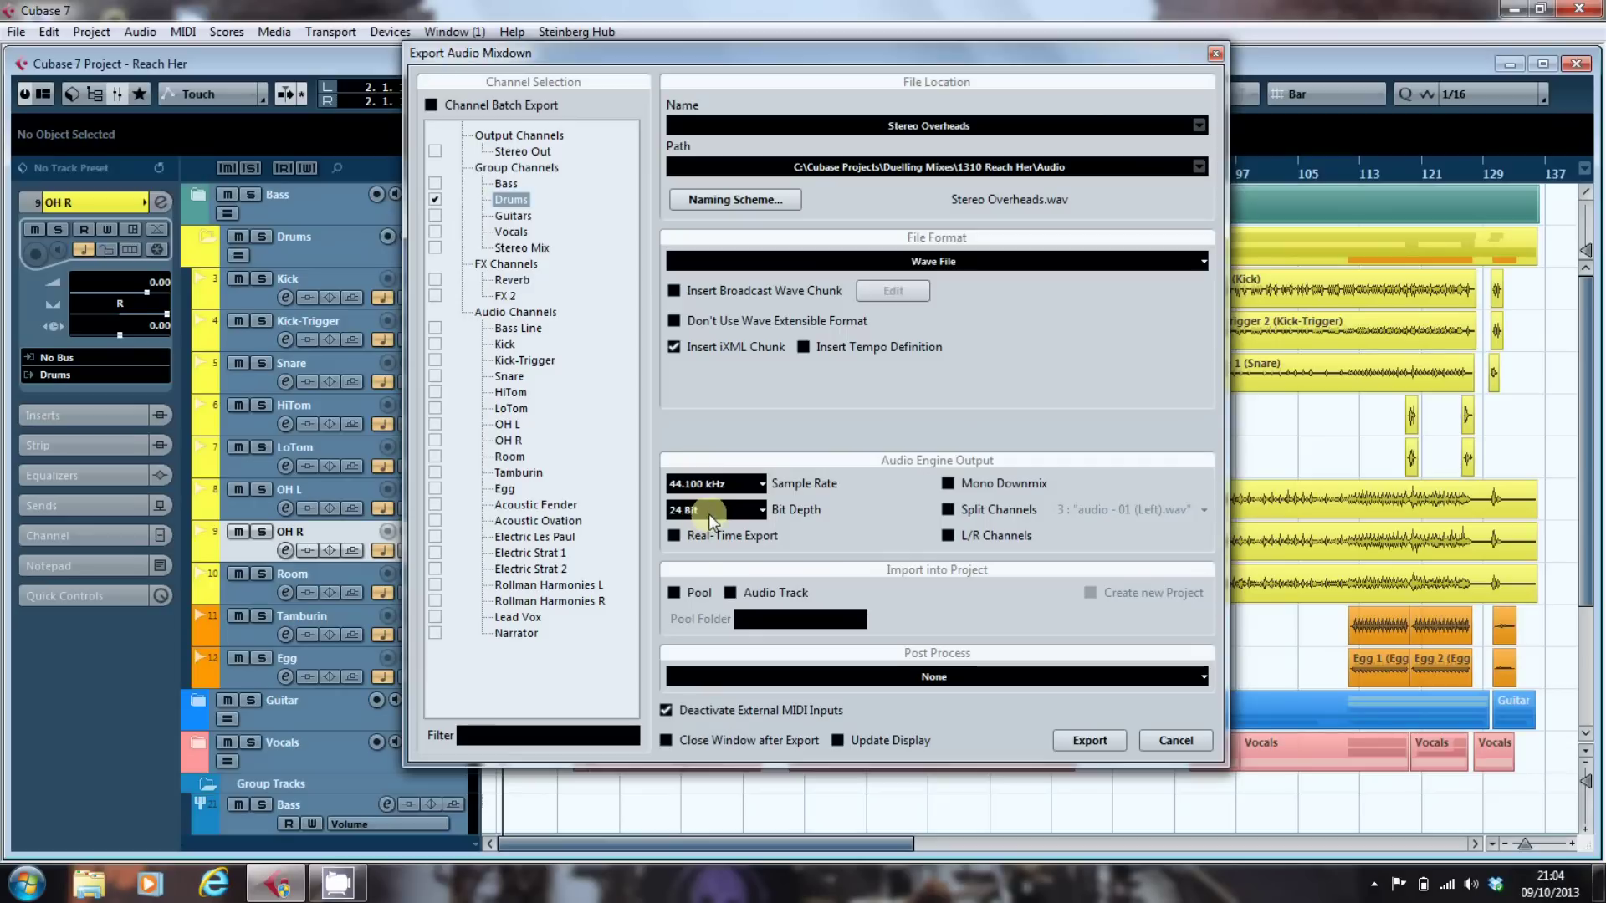
# - Enable Pool and Audio Track import, then export the Drums mixdown
pyautogui.click(677, 596)
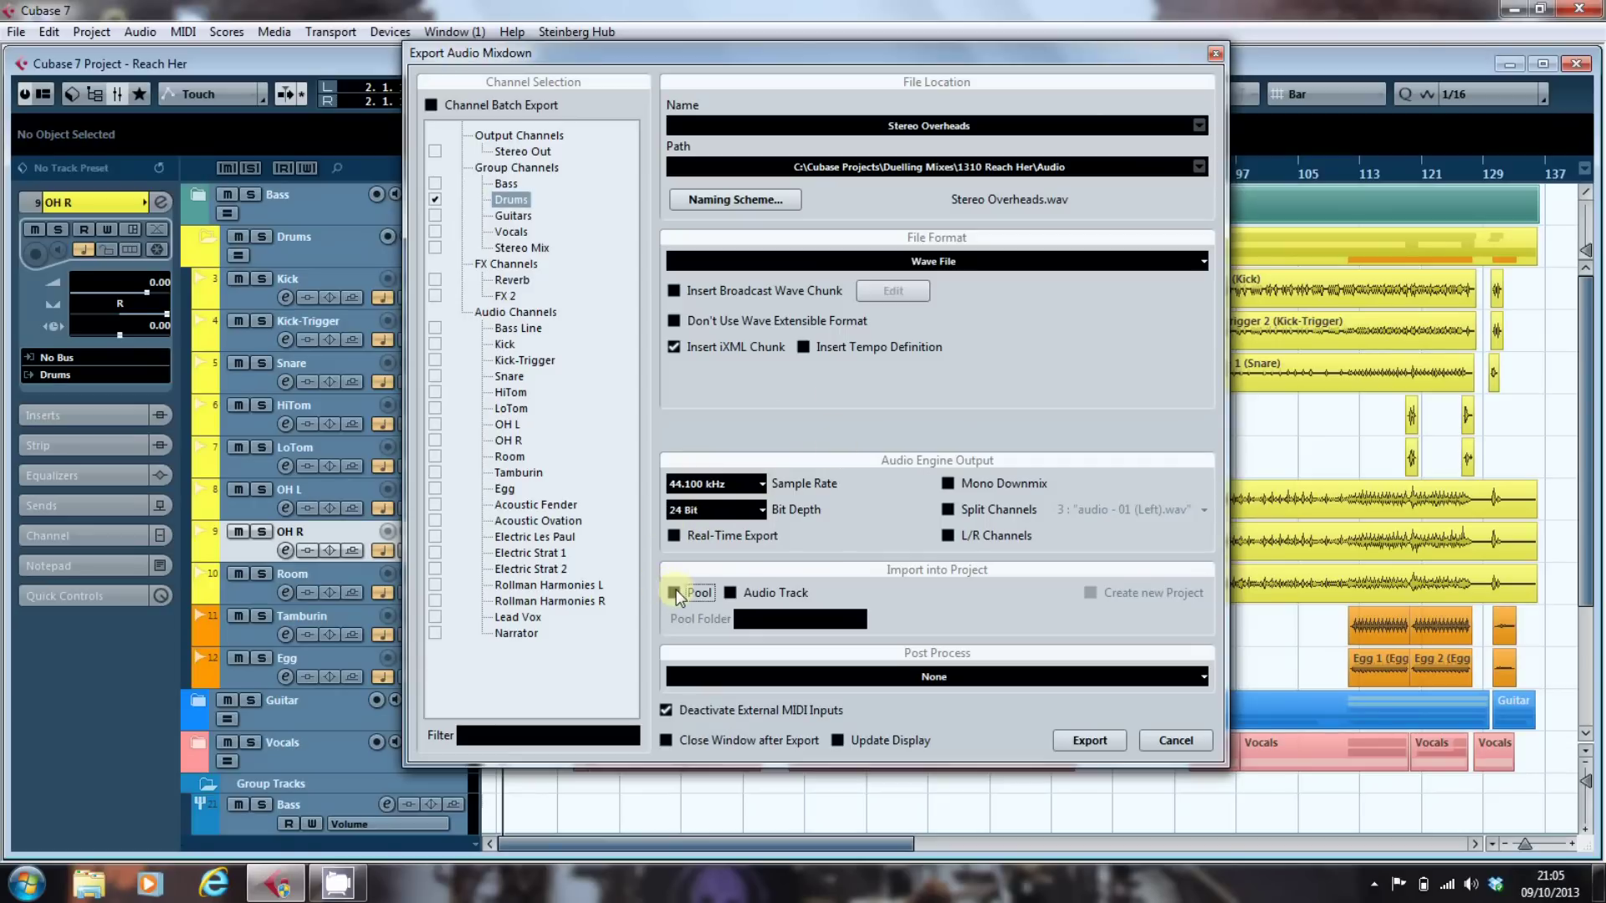
pyautogui.click(727, 591)
pyautogui.click(1158, 743)
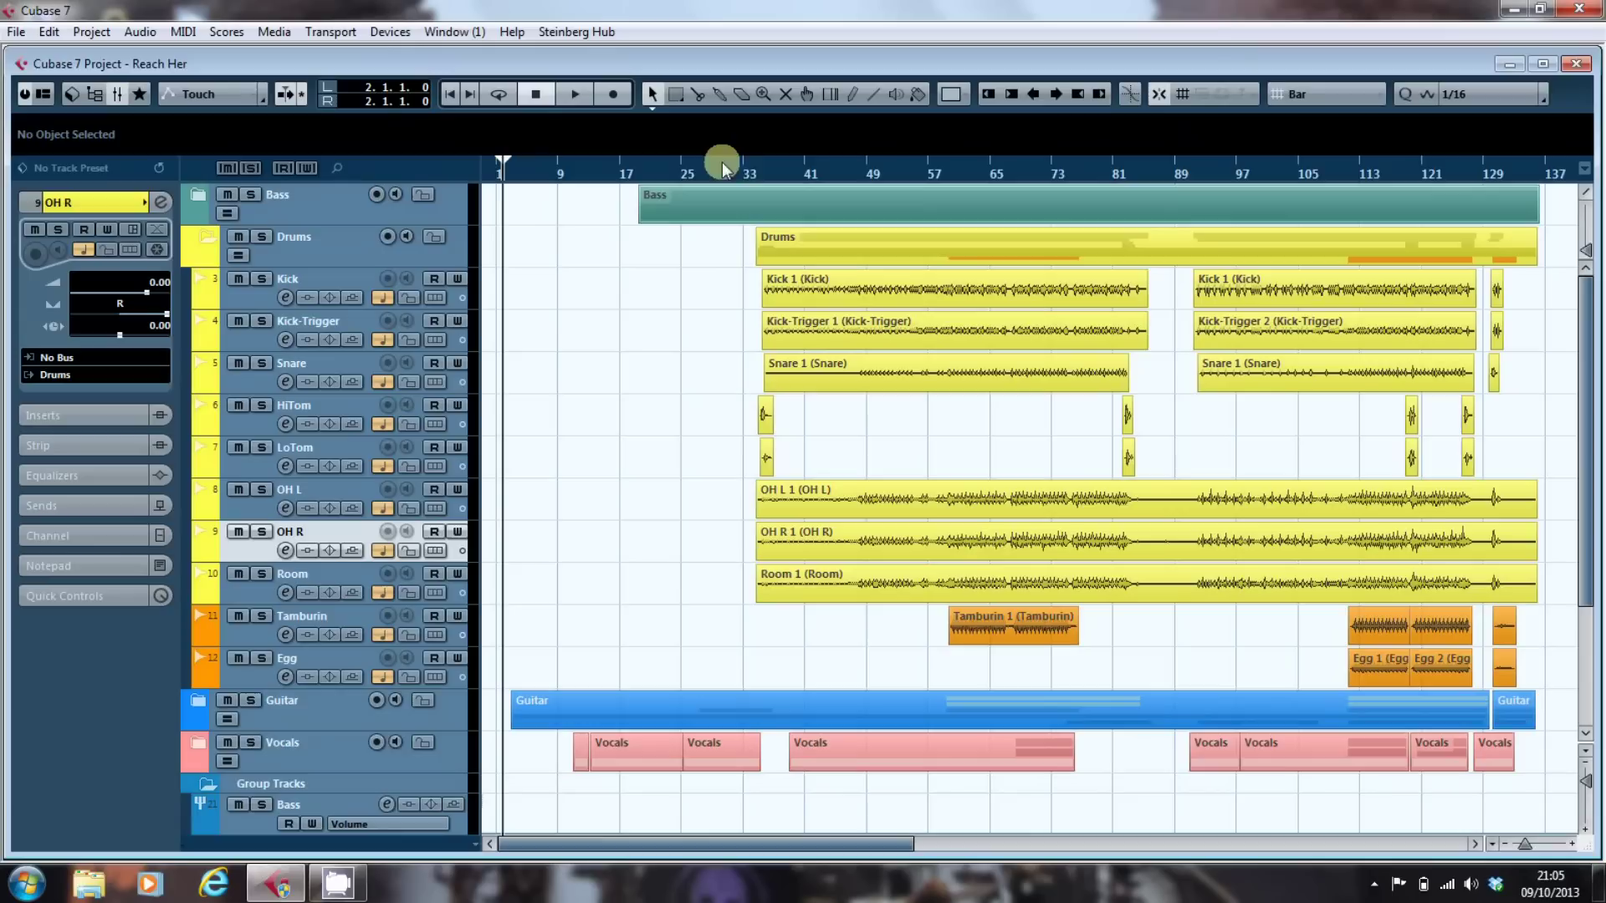
# - Set the locators from bar 33 to 137 and move the cursor to bar 33
pyautogui.moveTo(741, 157); pyautogui.dragTo(1025, 159)
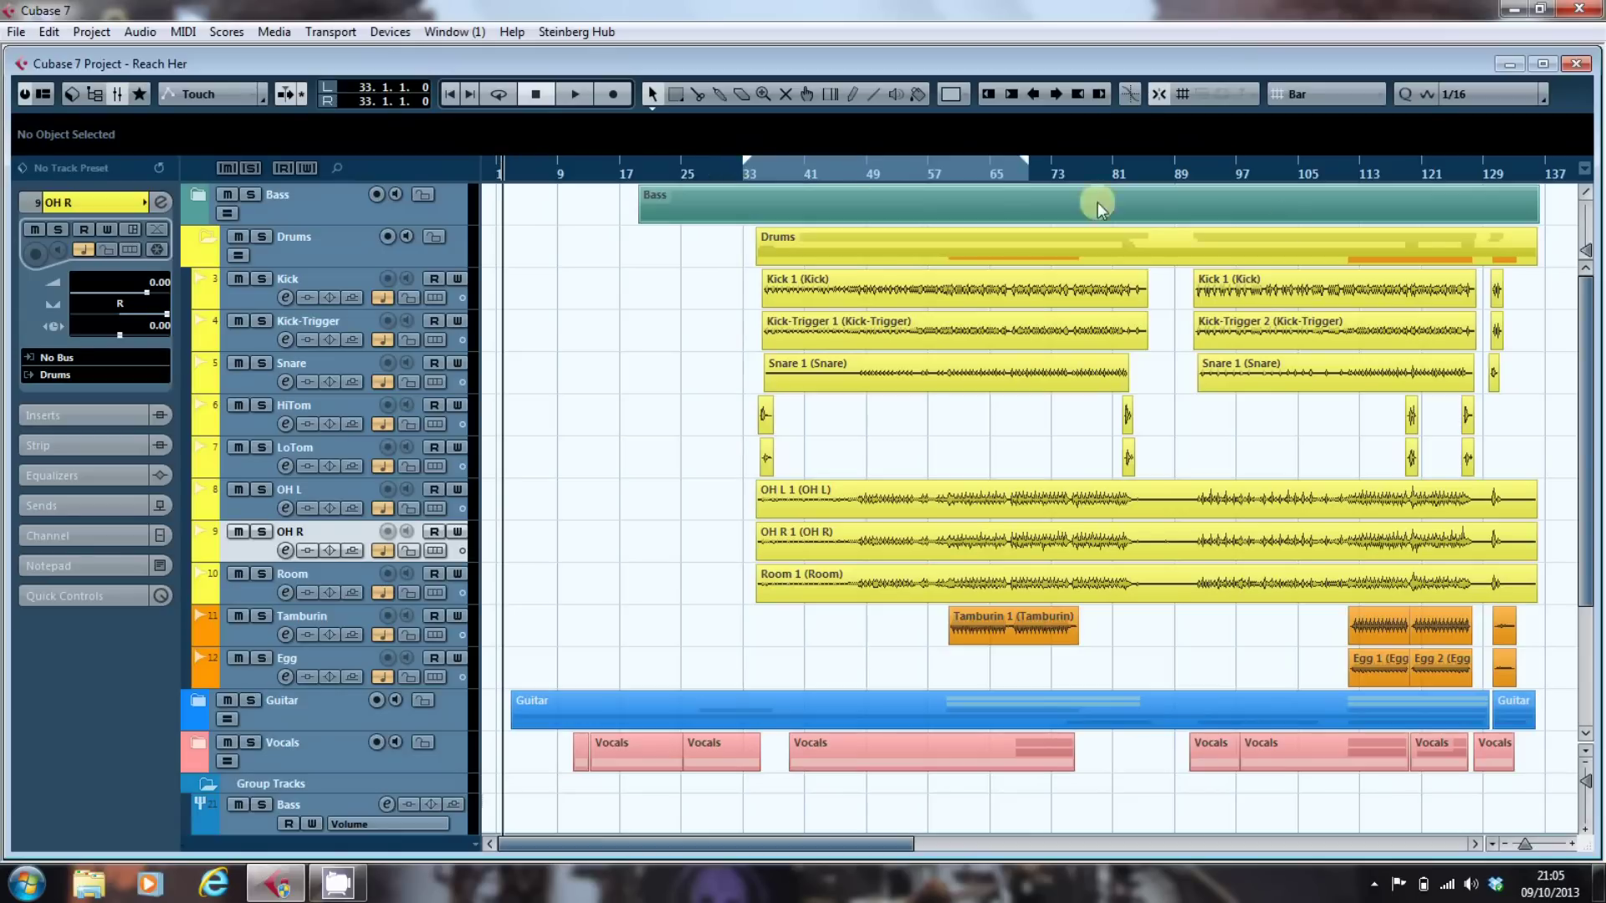
pyautogui.moveTo(1098, 203); pyautogui.dragTo(1554, 259)
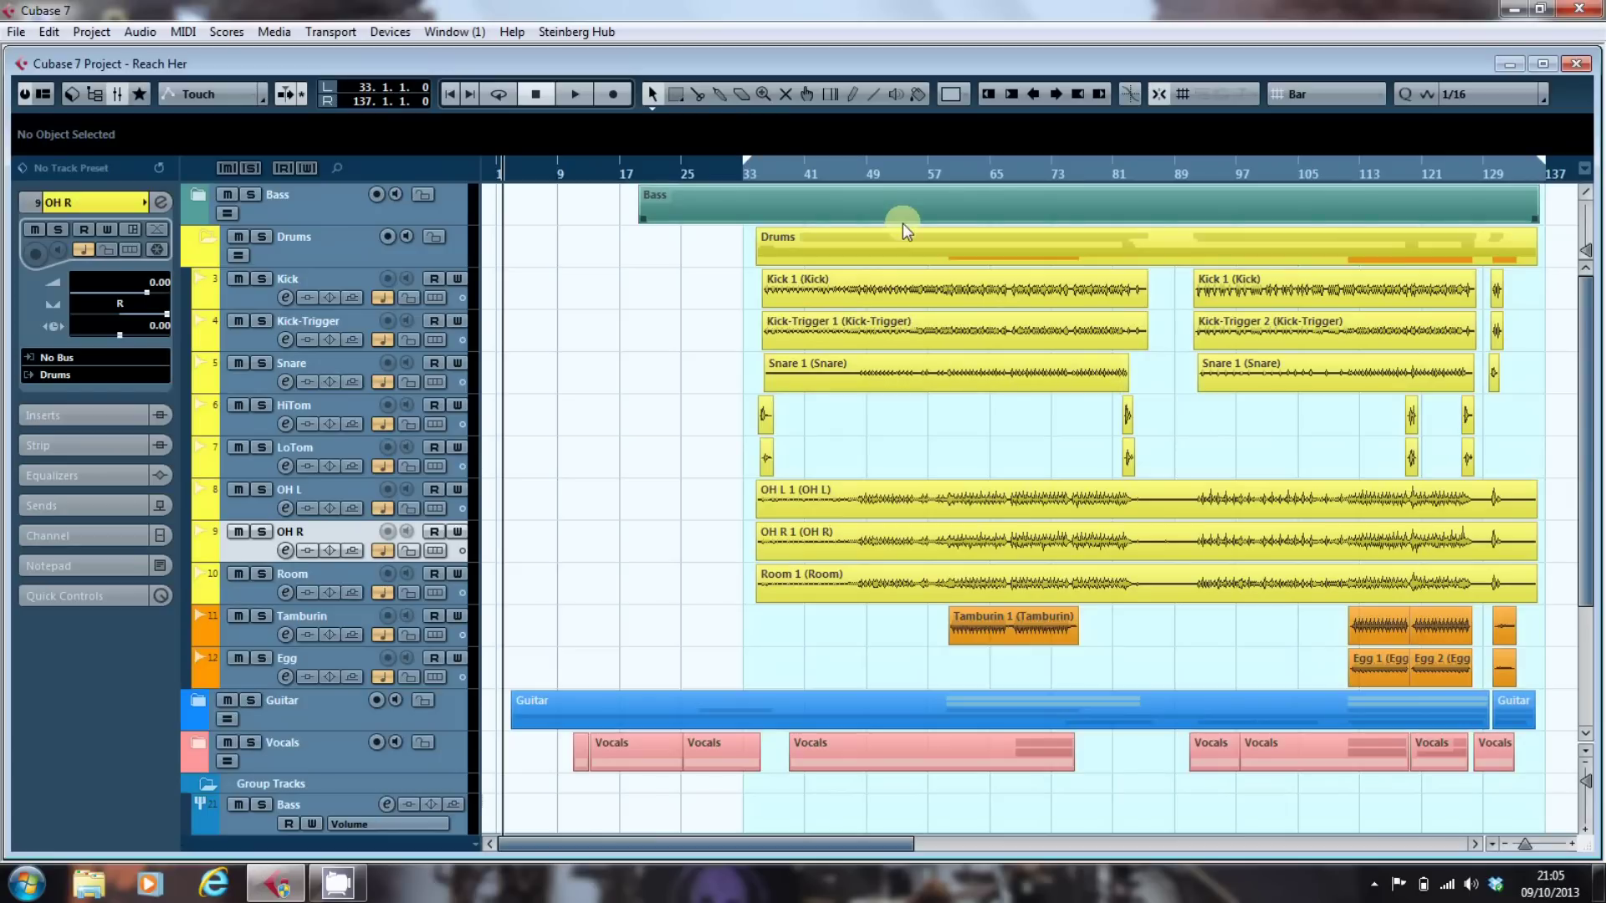
pyautogui.press('KP_1')
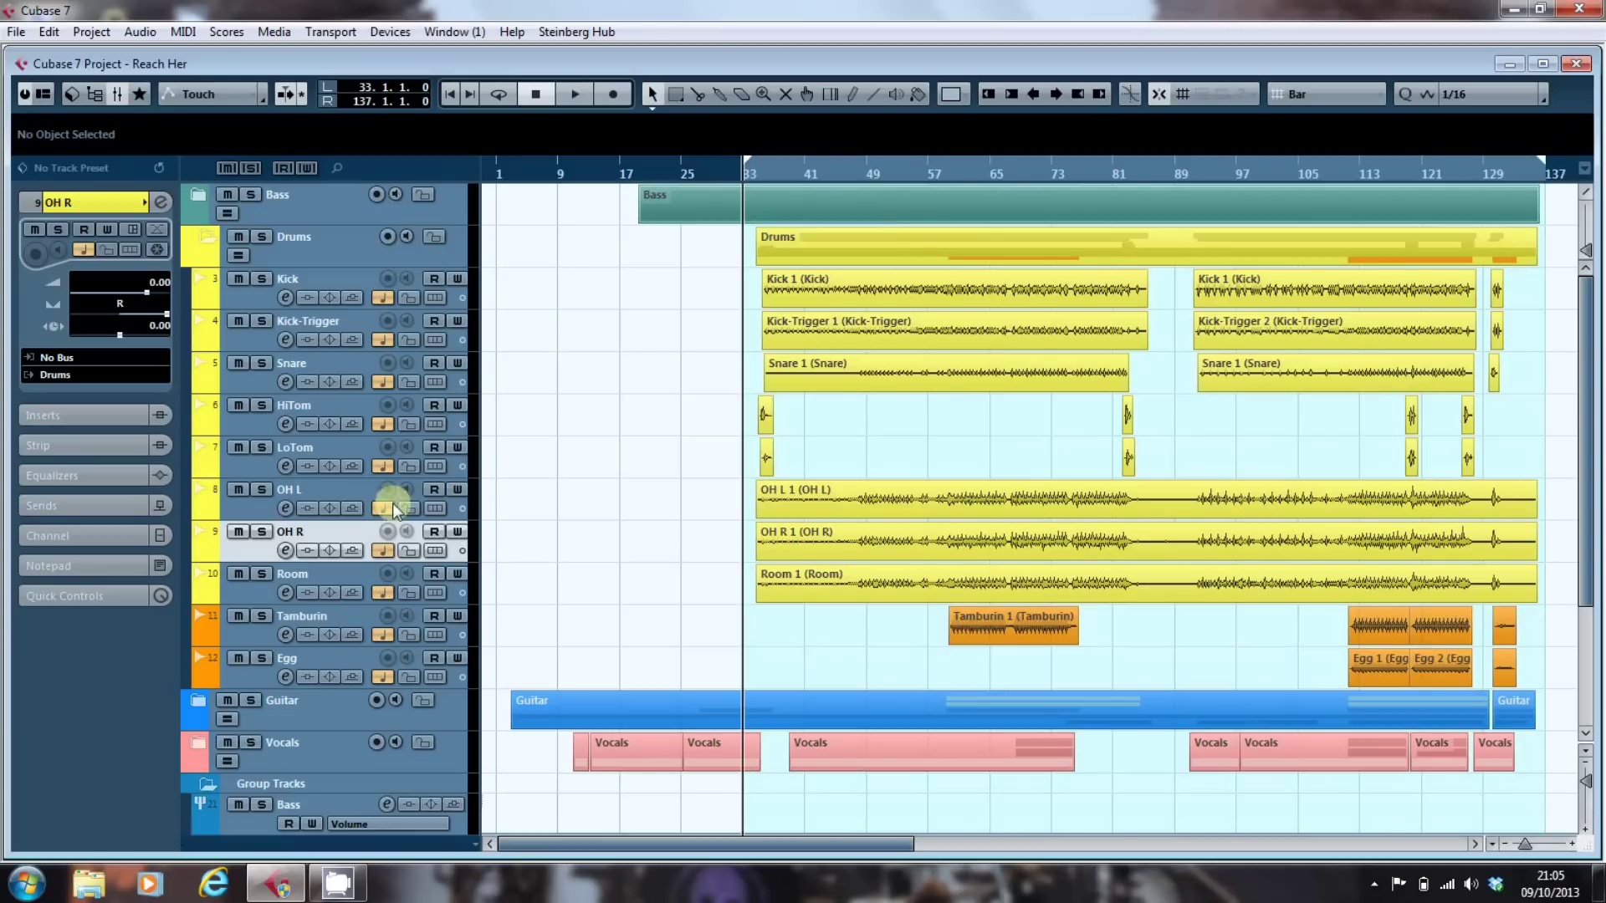
# - Check and adjust the OH L and OH R pan settings in the Inspector
pyautogui.click(312, 491)
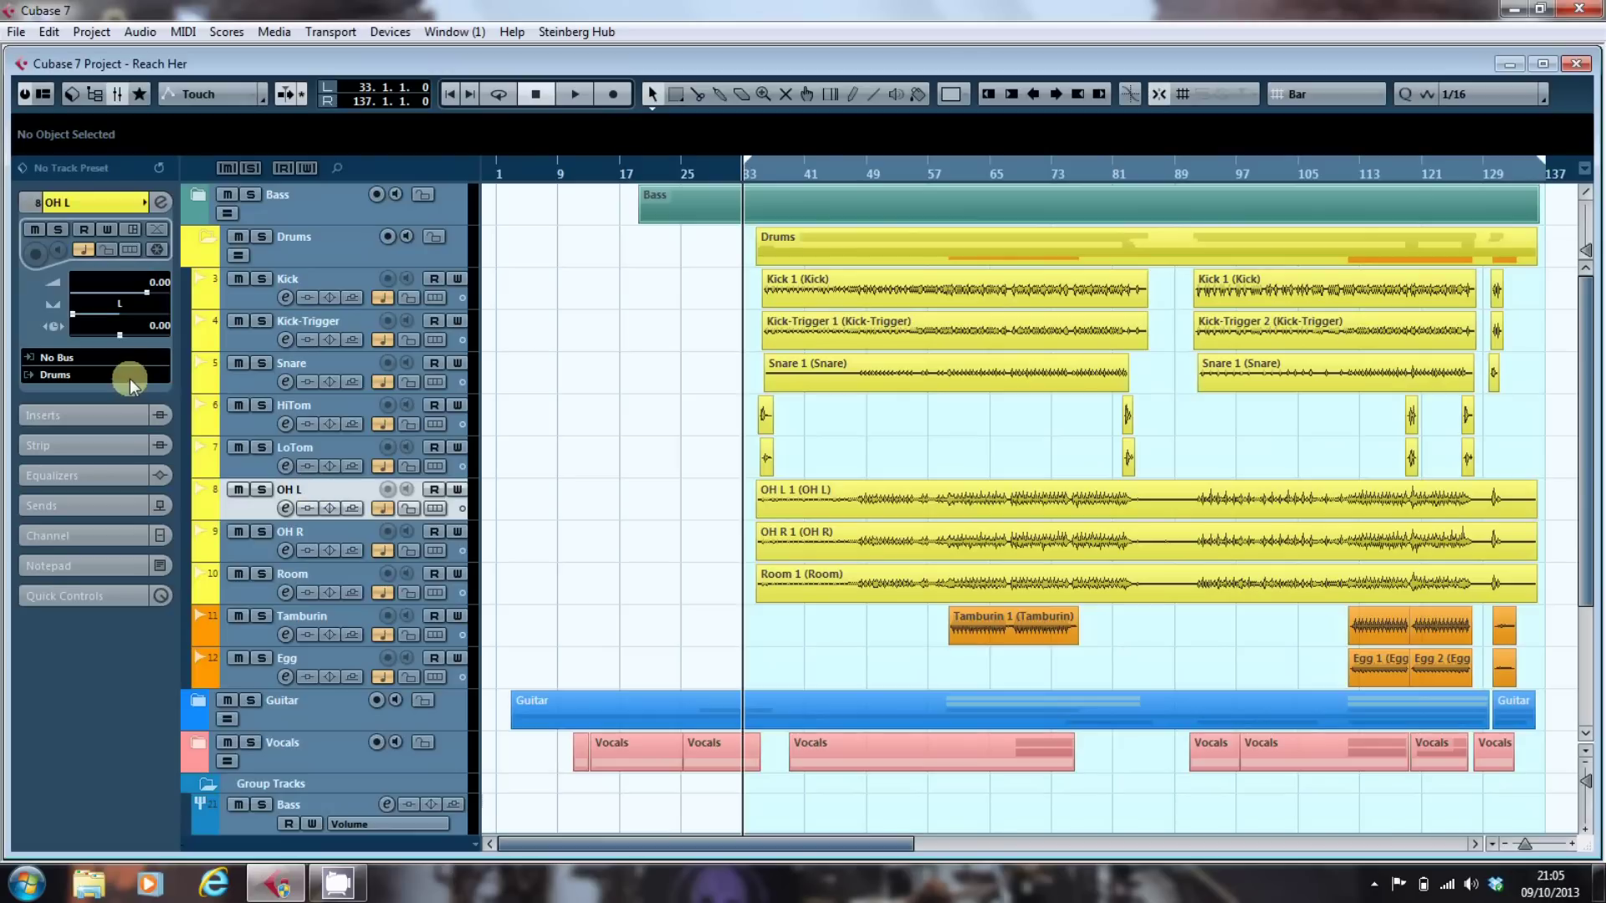
pyautogui.click(309, 529)
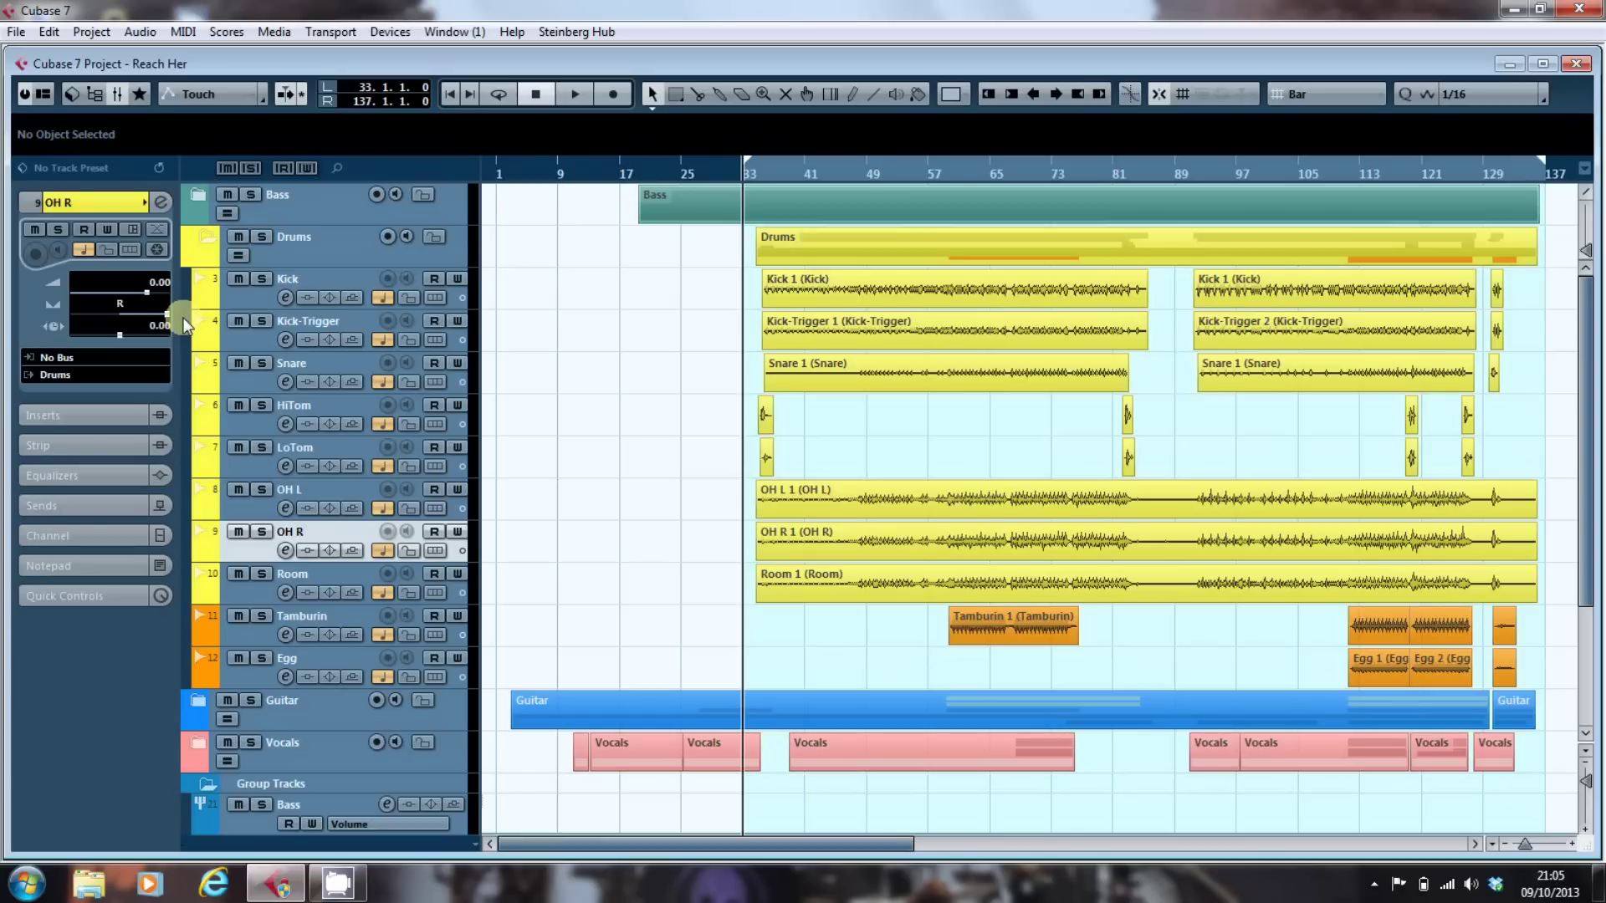
pyautogui.moveTo(165, 324); pyautogui.dragTo(101, 319)
pyautogui.moveTo(149, 312)
pyautogui.mouseDown()
pyautogui.moveTo(97, 311)
pyautogui.moveTo(134, 309)
pyautogui.mouseUp()
pyautogui.click(238, 358)
pyautogui.scroll(-5, 572, 407)
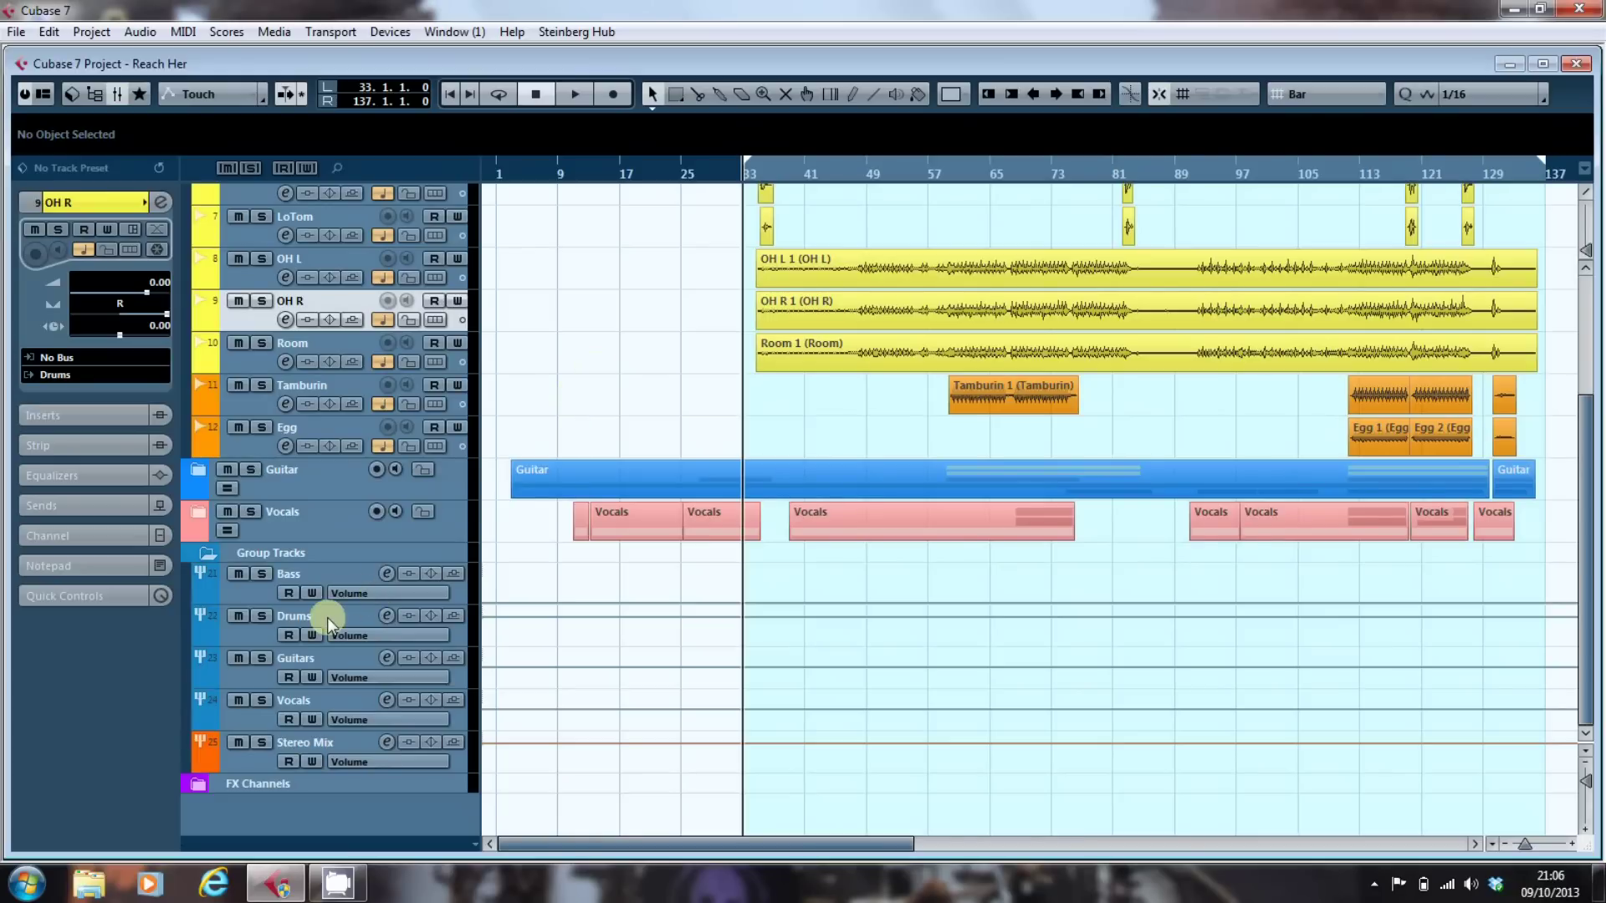
# - Export the Drums group as Stereo Overheads onto a new audio track, then close the dialog
pyautogui.click(17, 35)
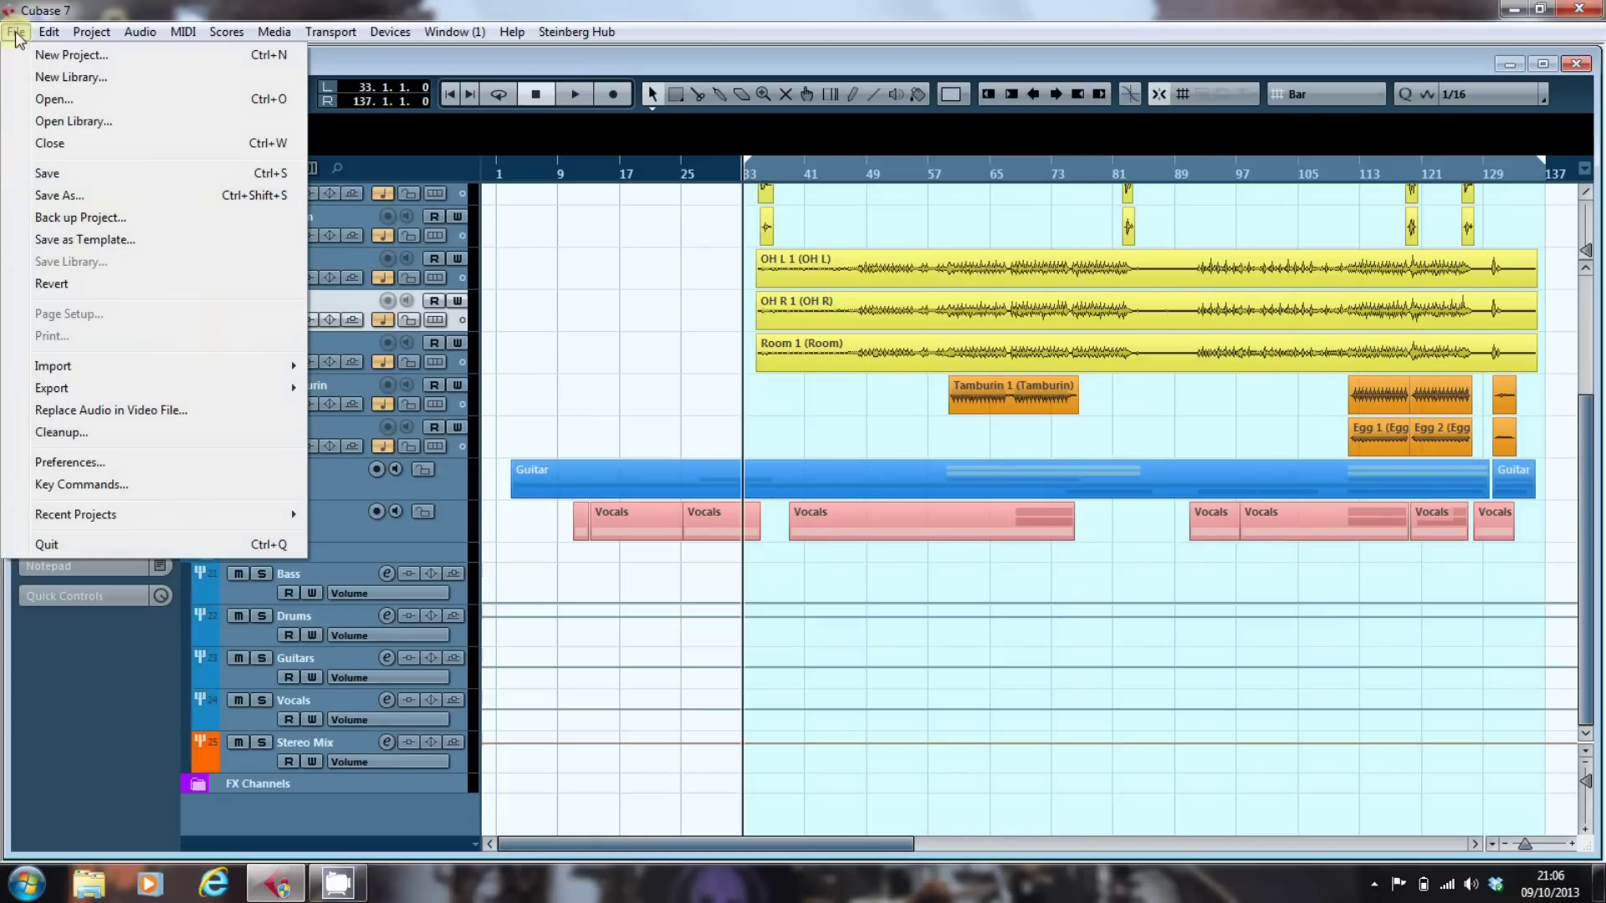
pyautogui.moveTo(289, 386)
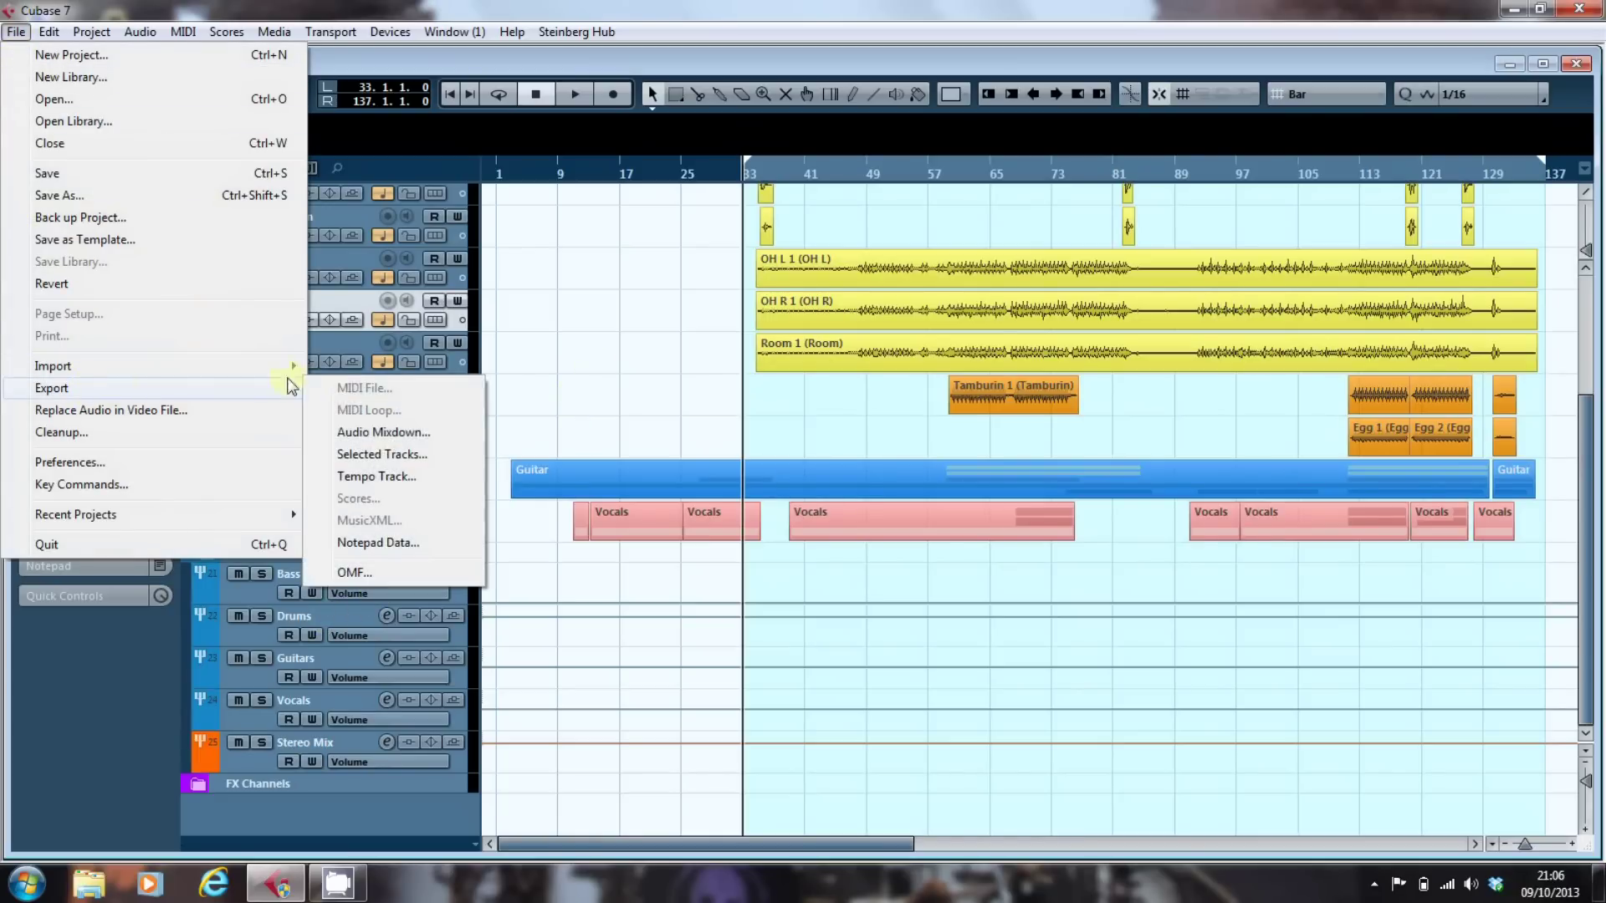
pyautogui.click(383, 432)
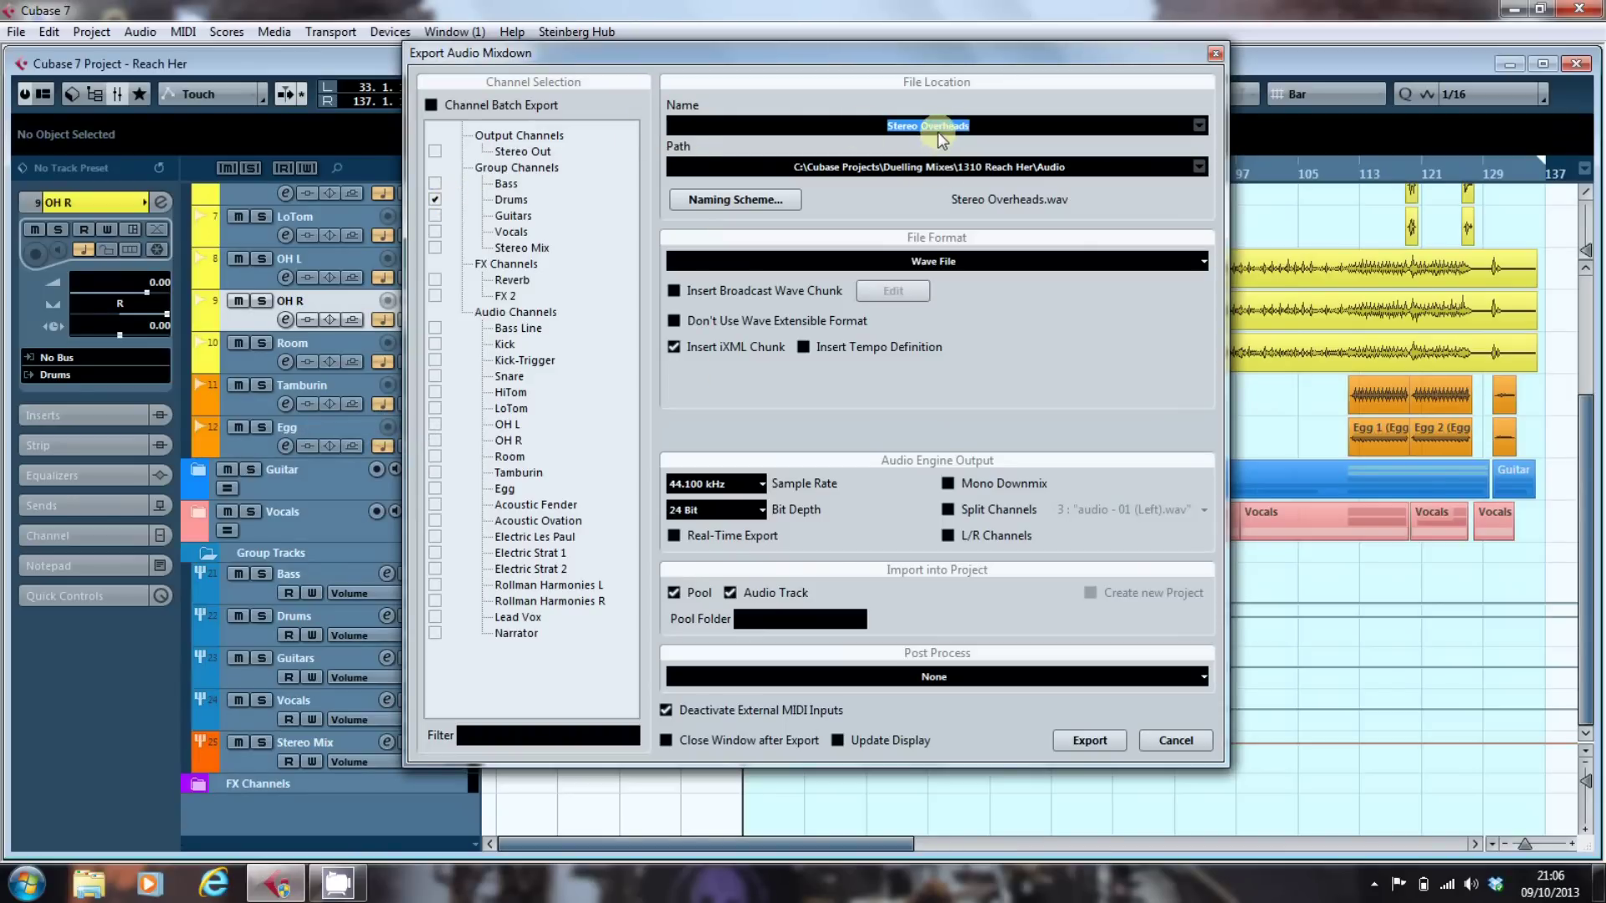
pyautogui.click(1091, 742)
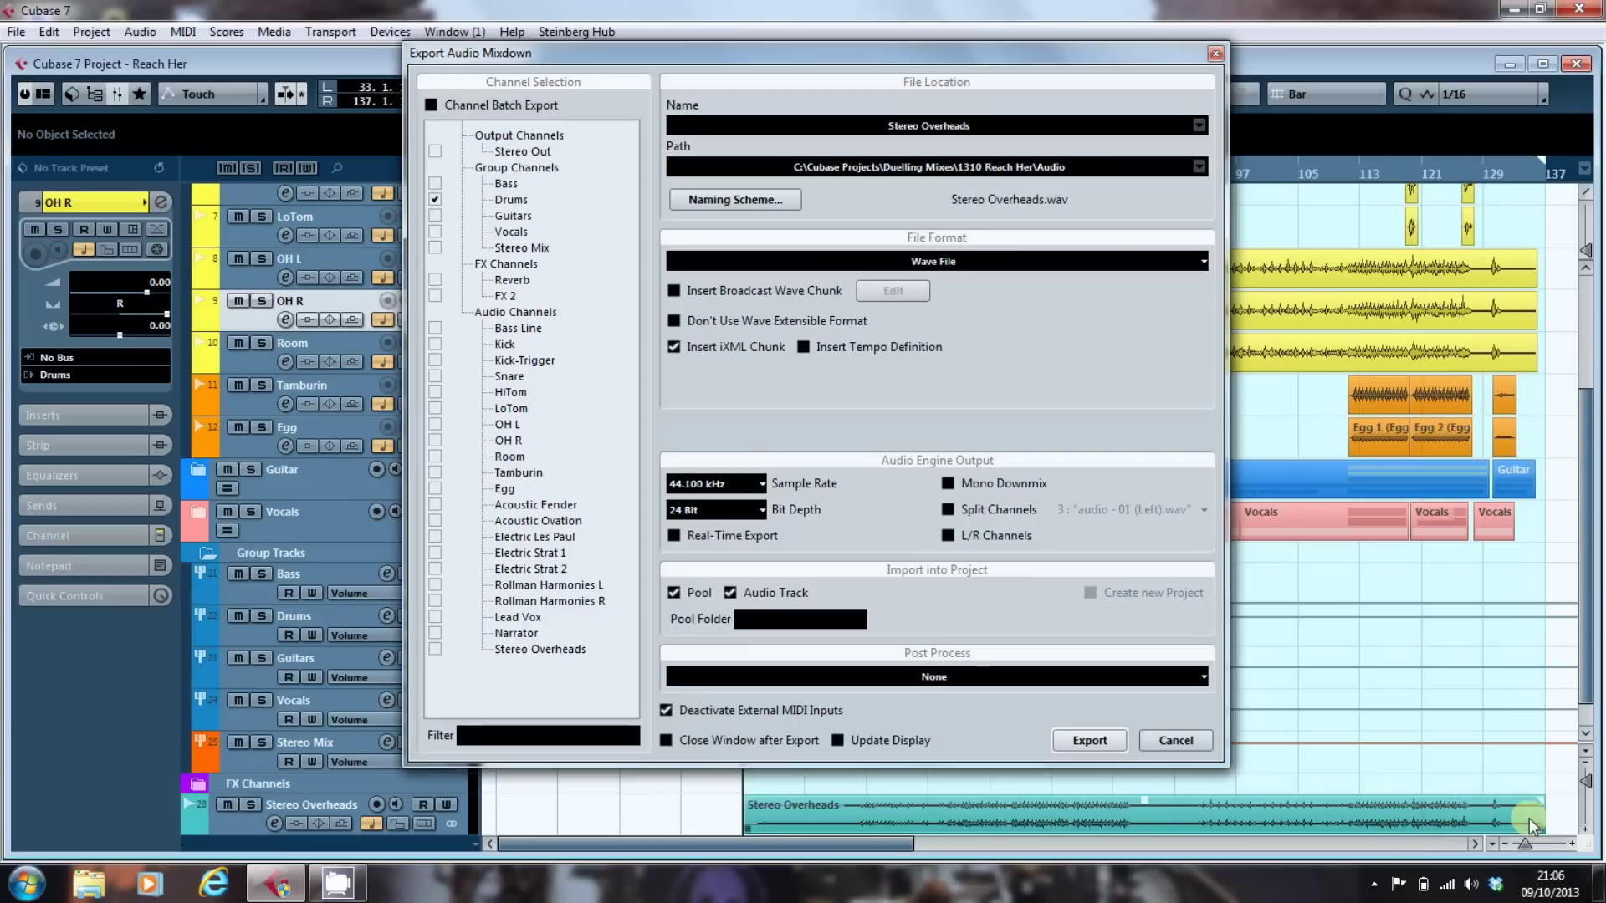
pyautogui.click(1198, 747)
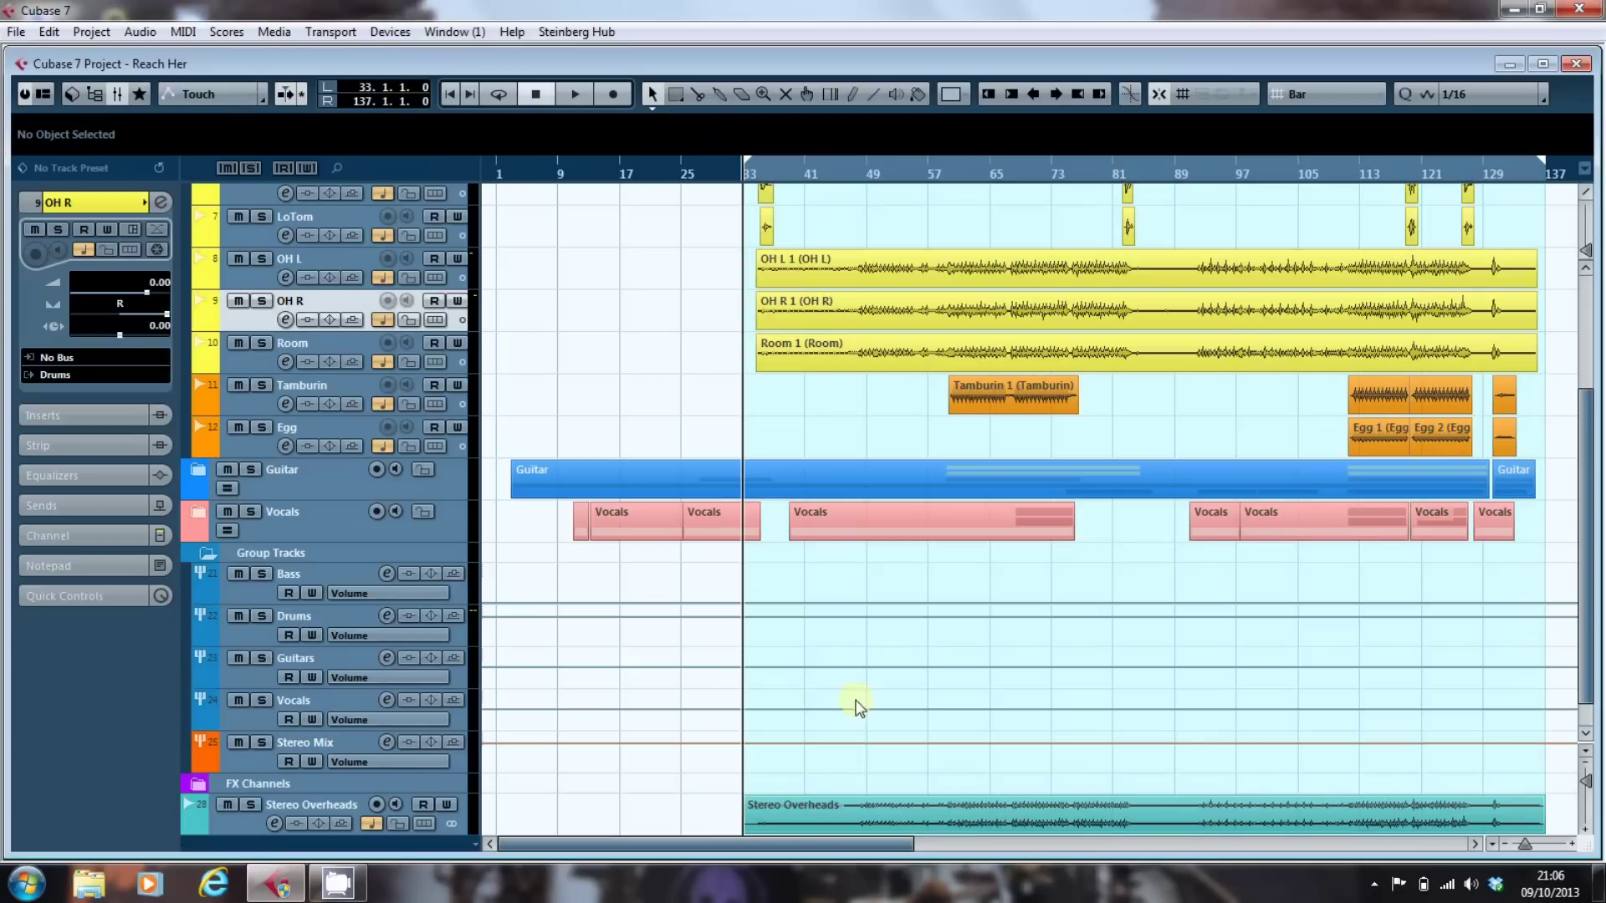
# - Move the Stereo Overheads track up between OH R and Room, then bring up the MixConsole
pyautogui.moveTo(325, 811); pyautogui.dragTo(252, 351)
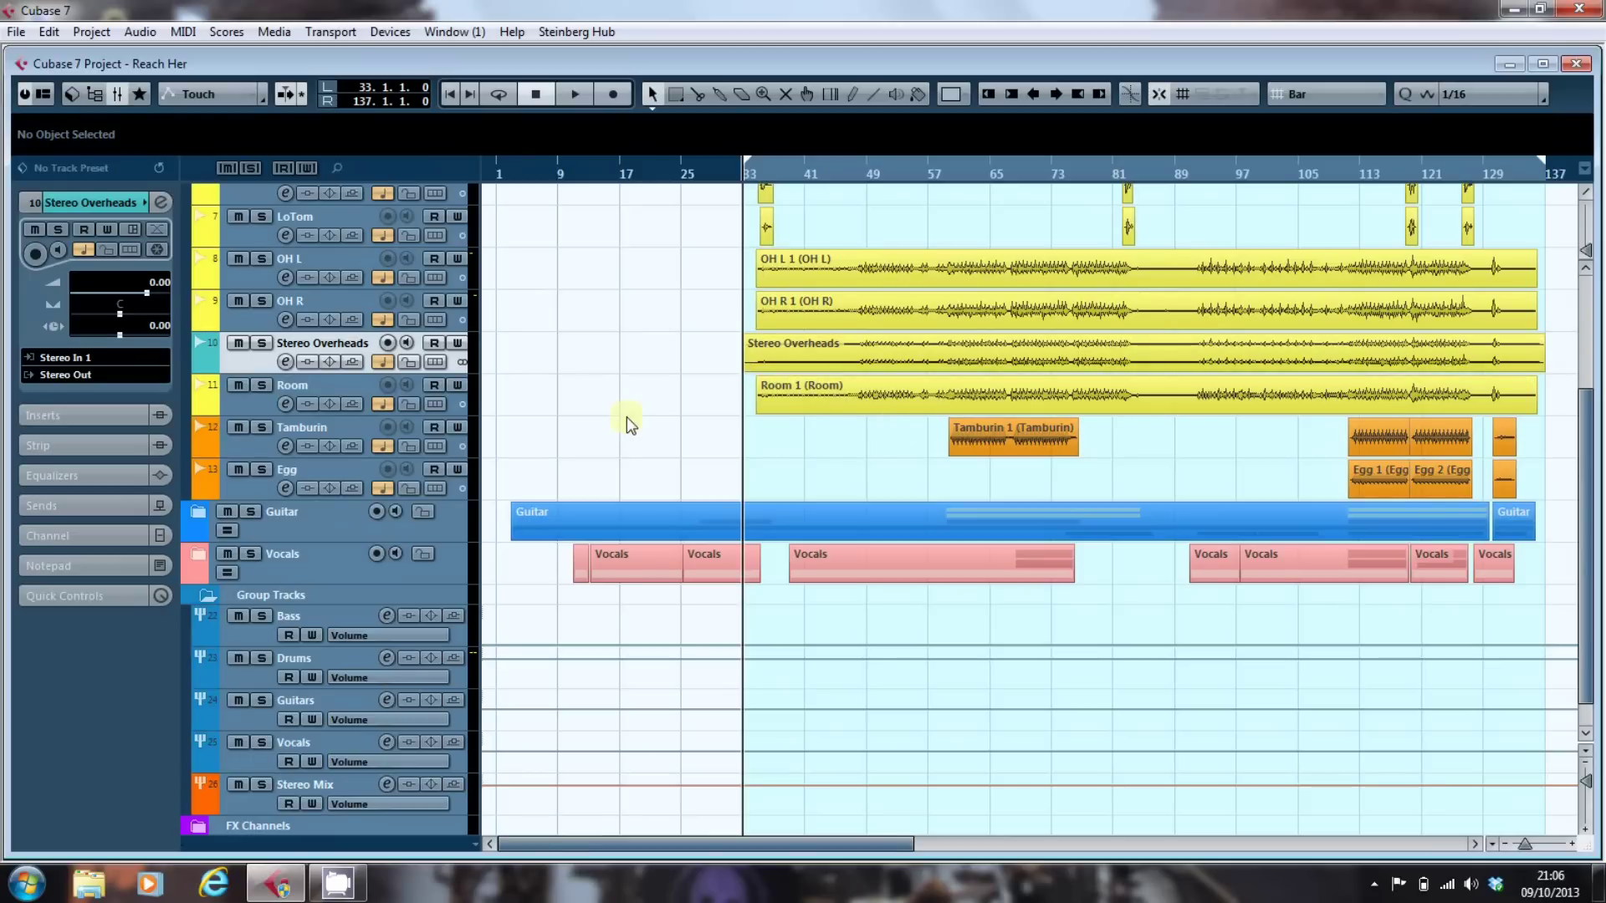
pyautogui.click(132, 98)
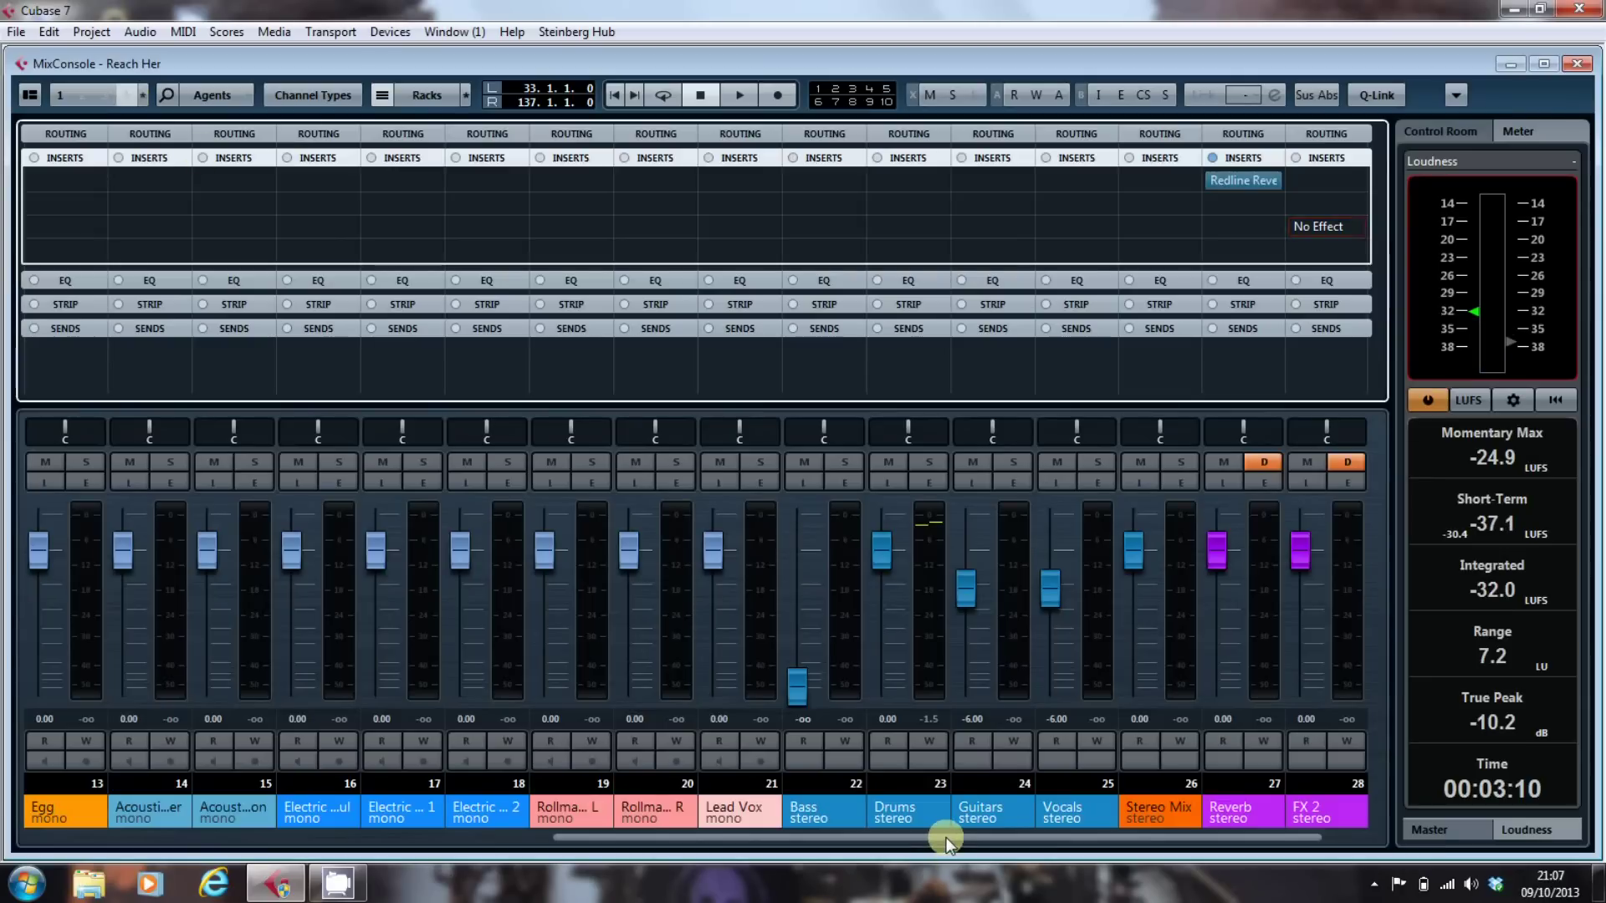
# - Solo the Stereo Overheads, OH R and OH L channels in the MixConsole
pyautogui.moveTo(946, 847); pyautogui.dragTo(375, 850)
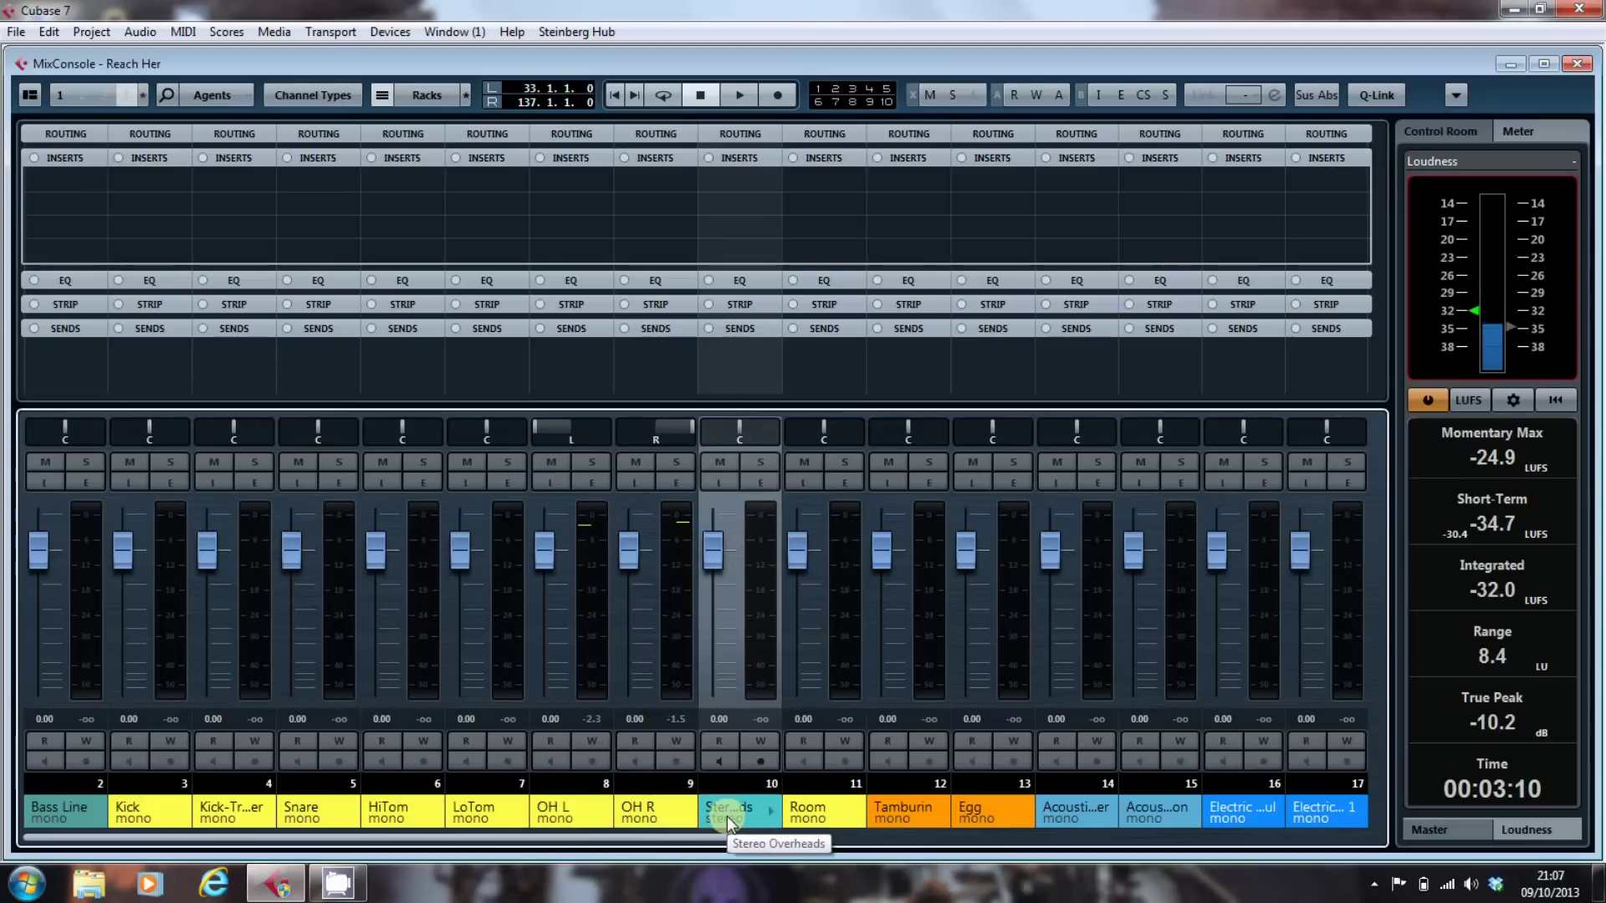
pyautogui.click(760, 463)
pyautogui.click(758, 463)
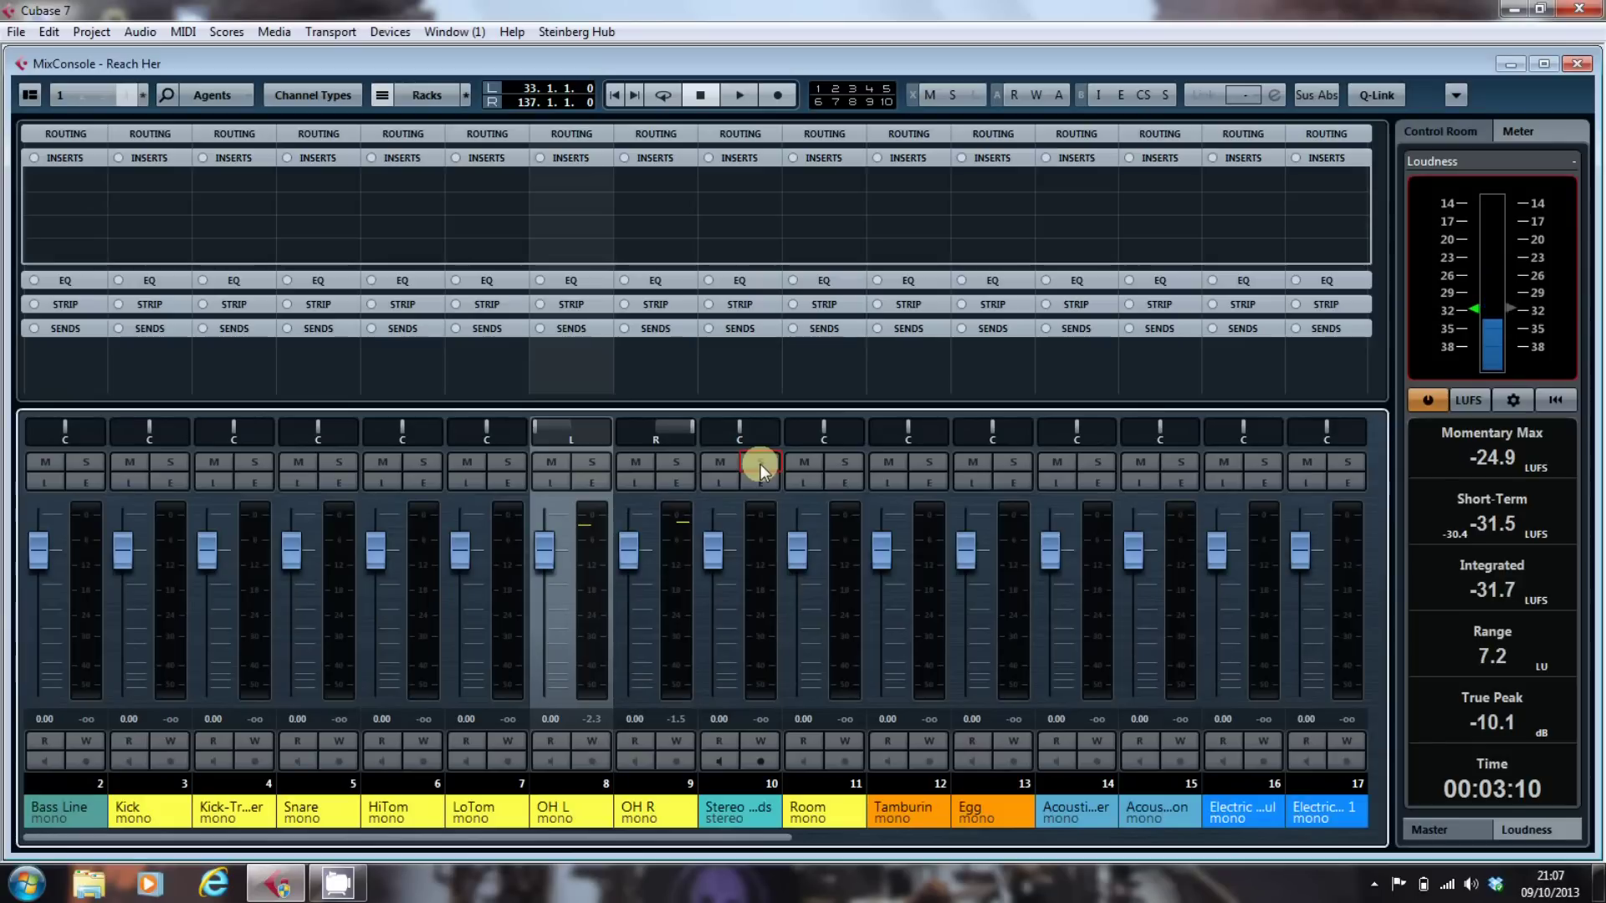
pyautogui.click(760, 465)
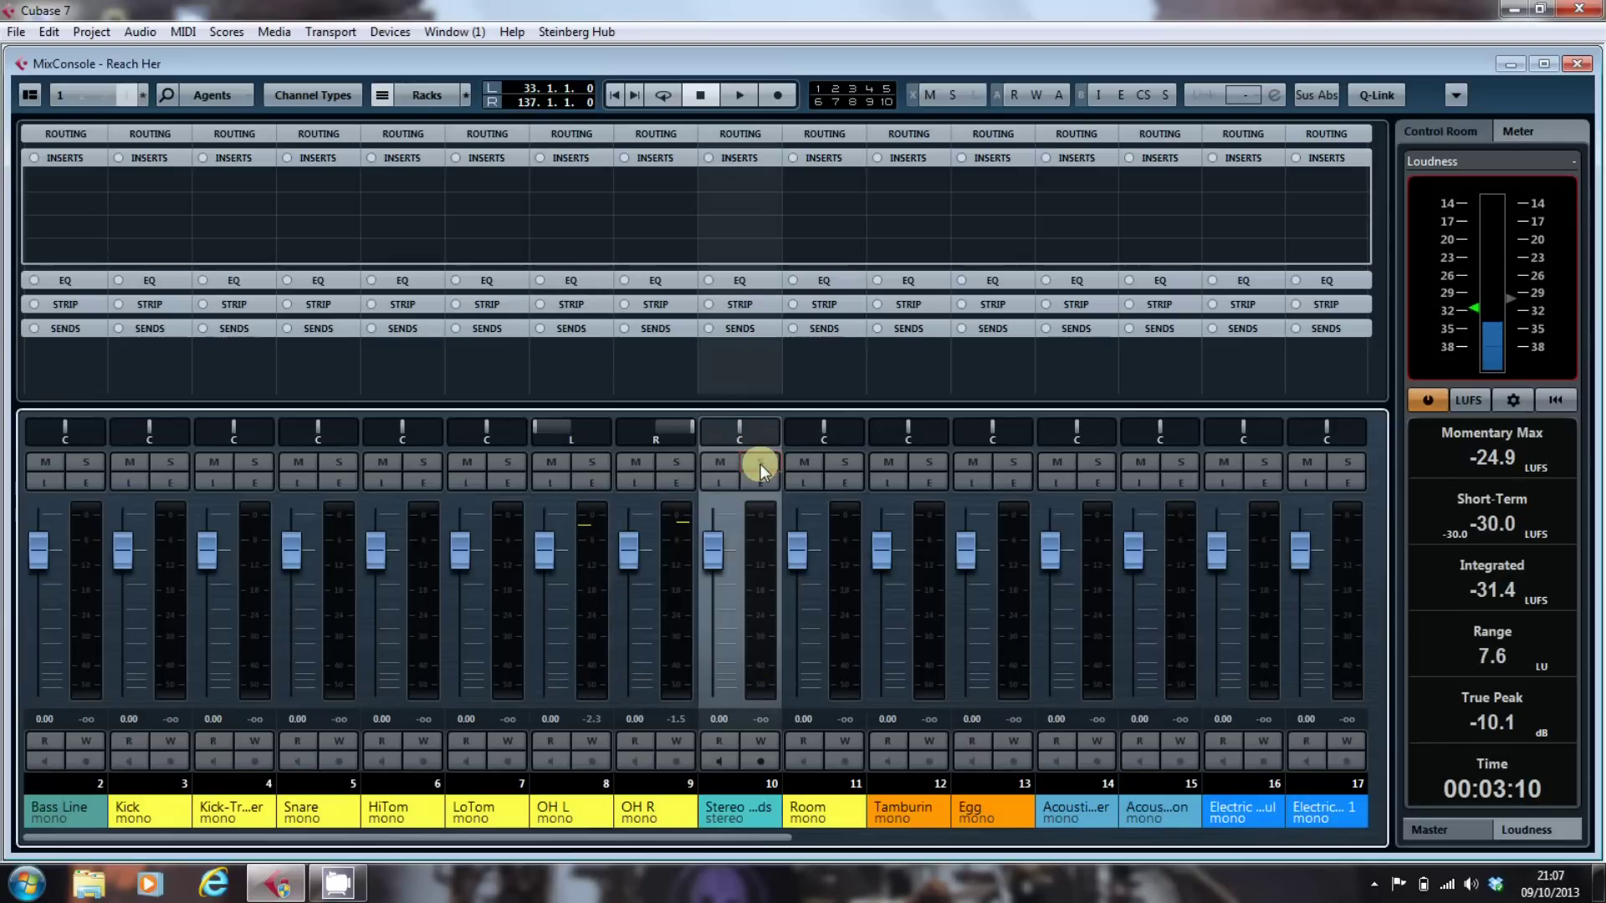
pyautogui.click(760, 464)
pyautogui.click(676, 462)
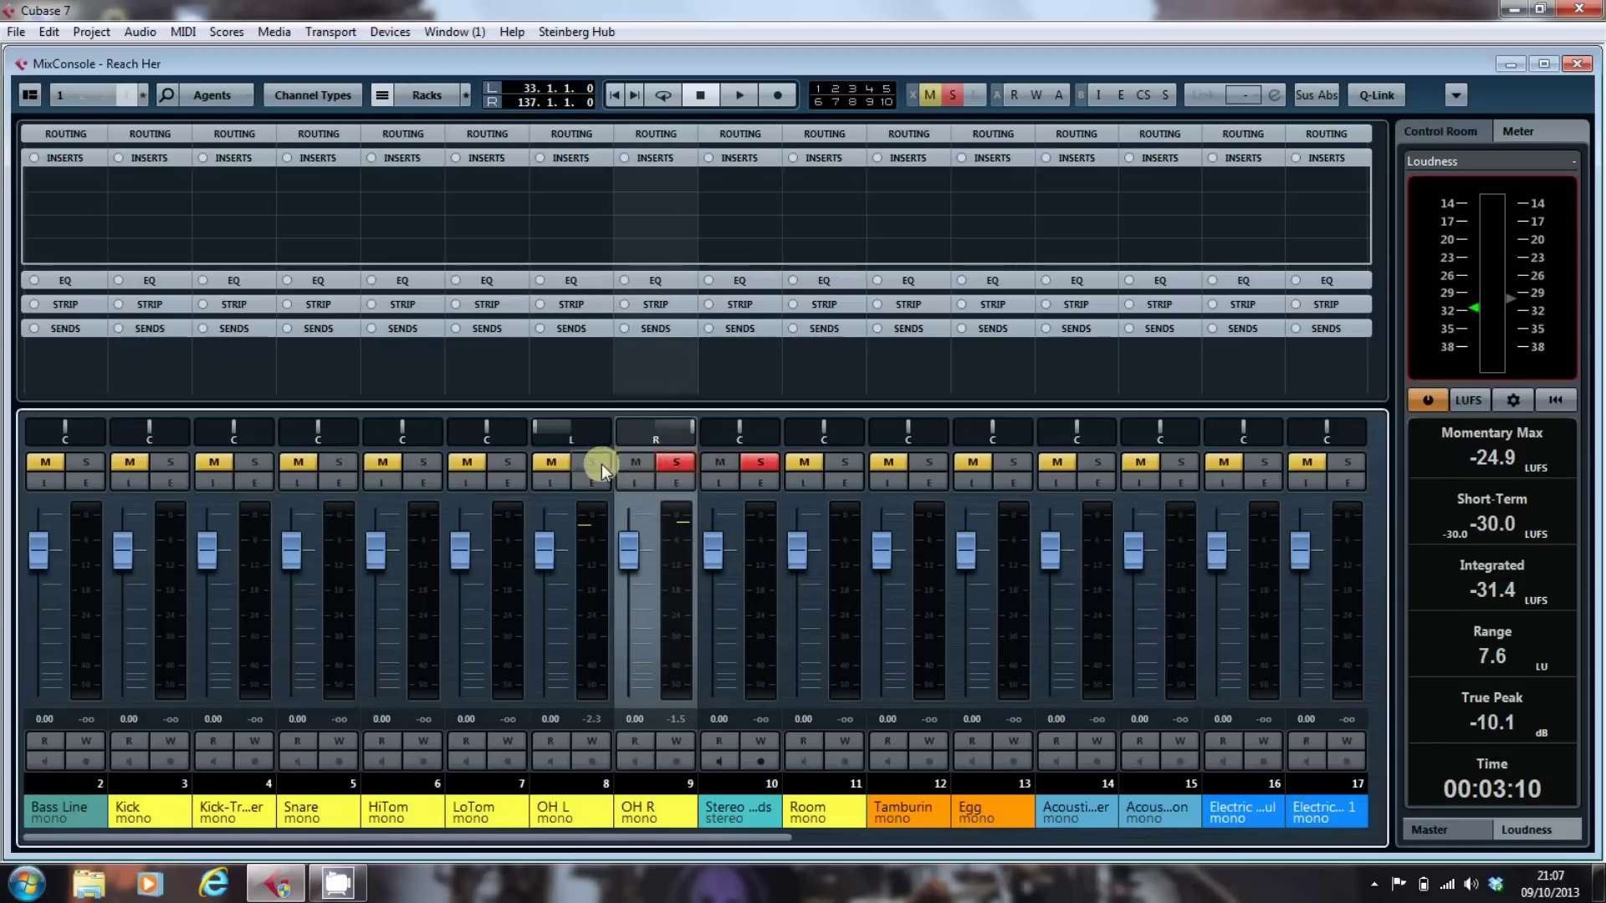
pyautogui.click(599, 463)
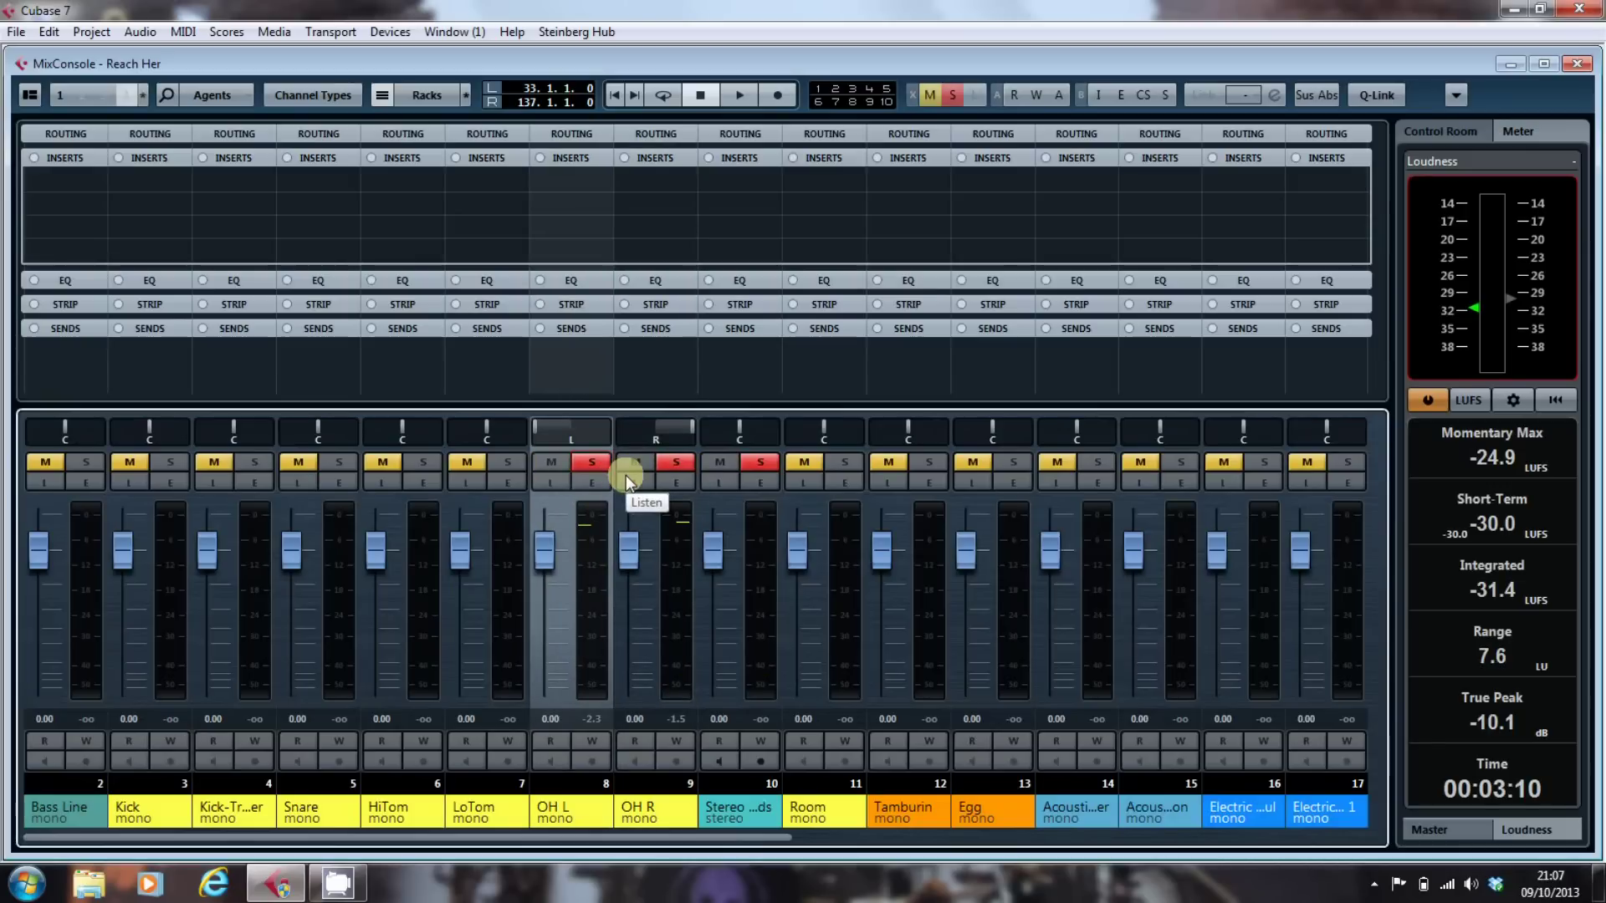
# - Play back to compare the overheads, clear all three solos, and return to the project window
pyautogui.press('space')
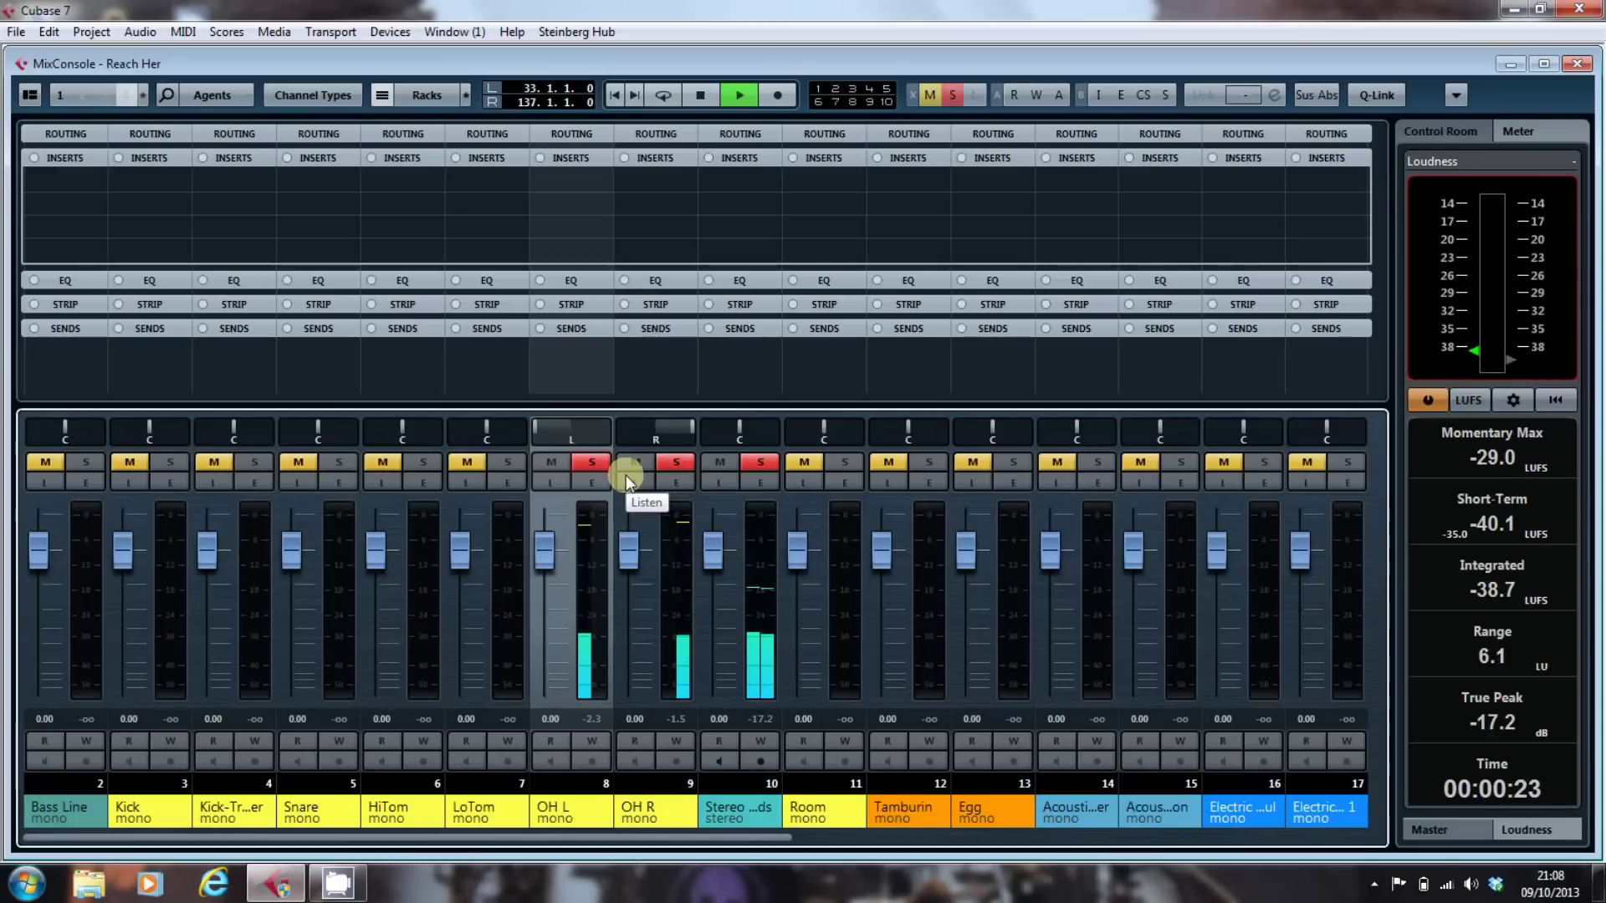
pyautogui.press('space')
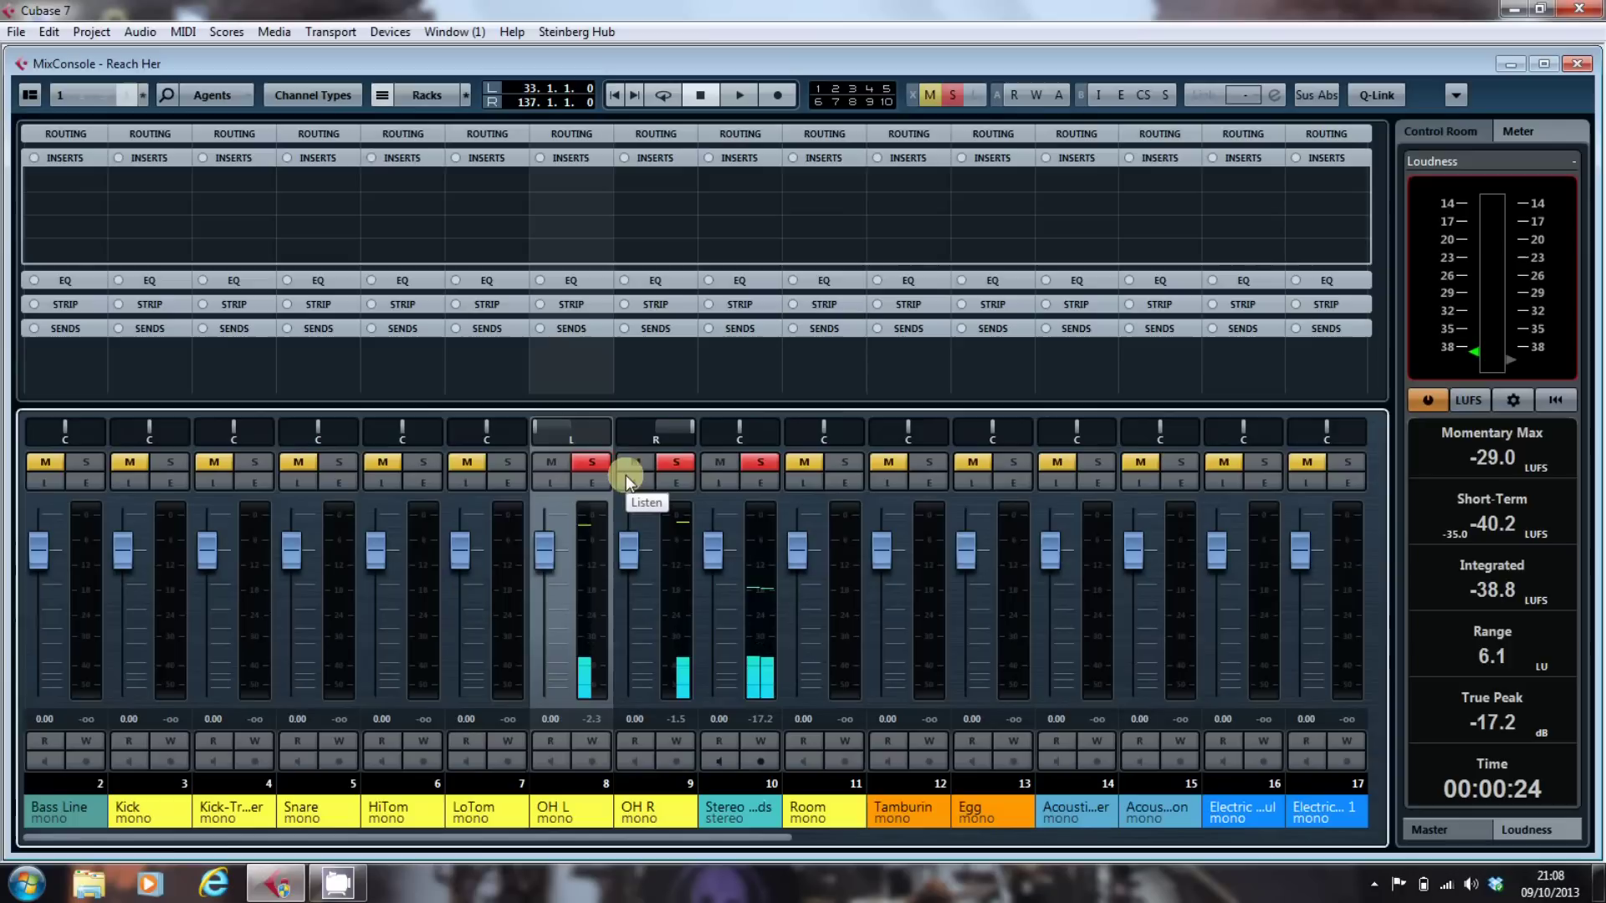
pyautogui.click(611, 460)
pyautogui.click(673, 460)
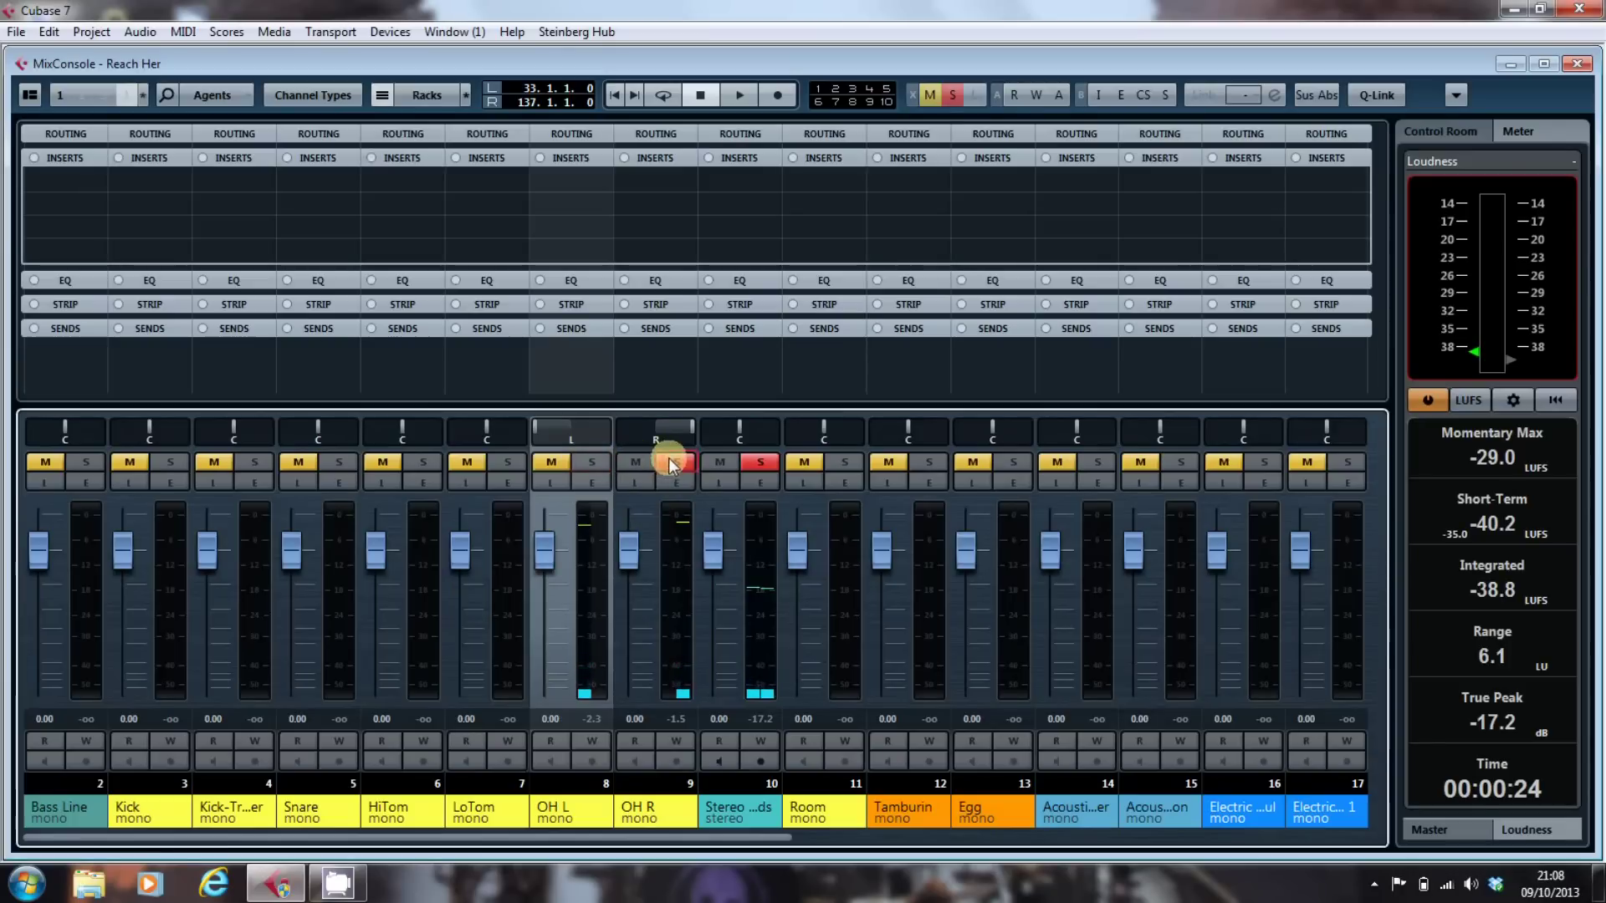
pyautogui.click(754, 460)
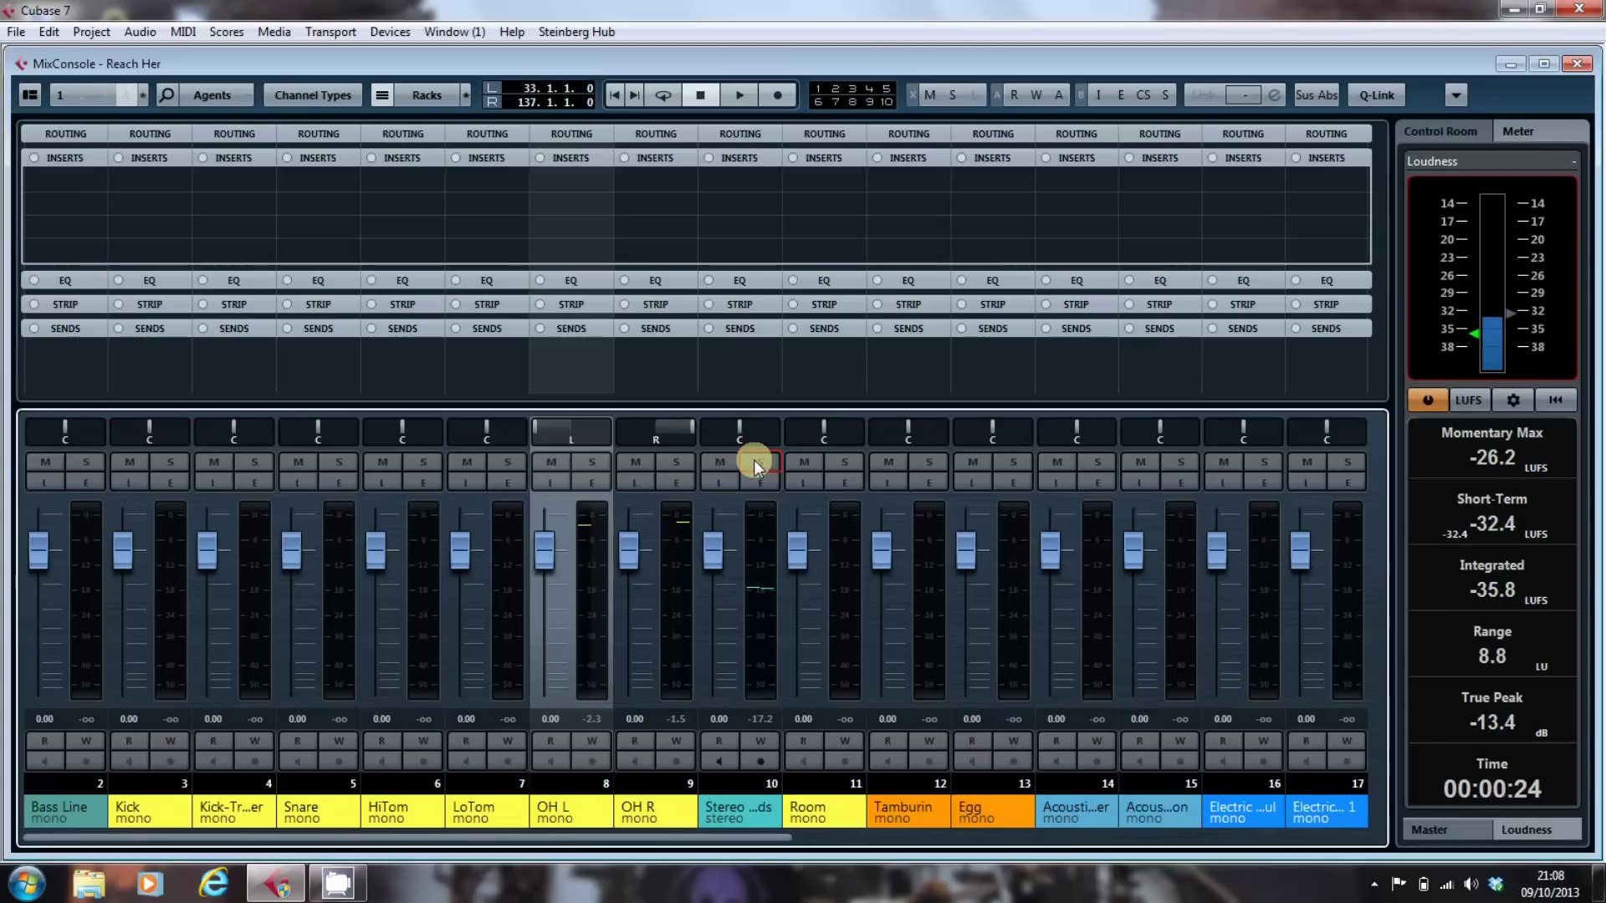
pyautogui.press('F3')
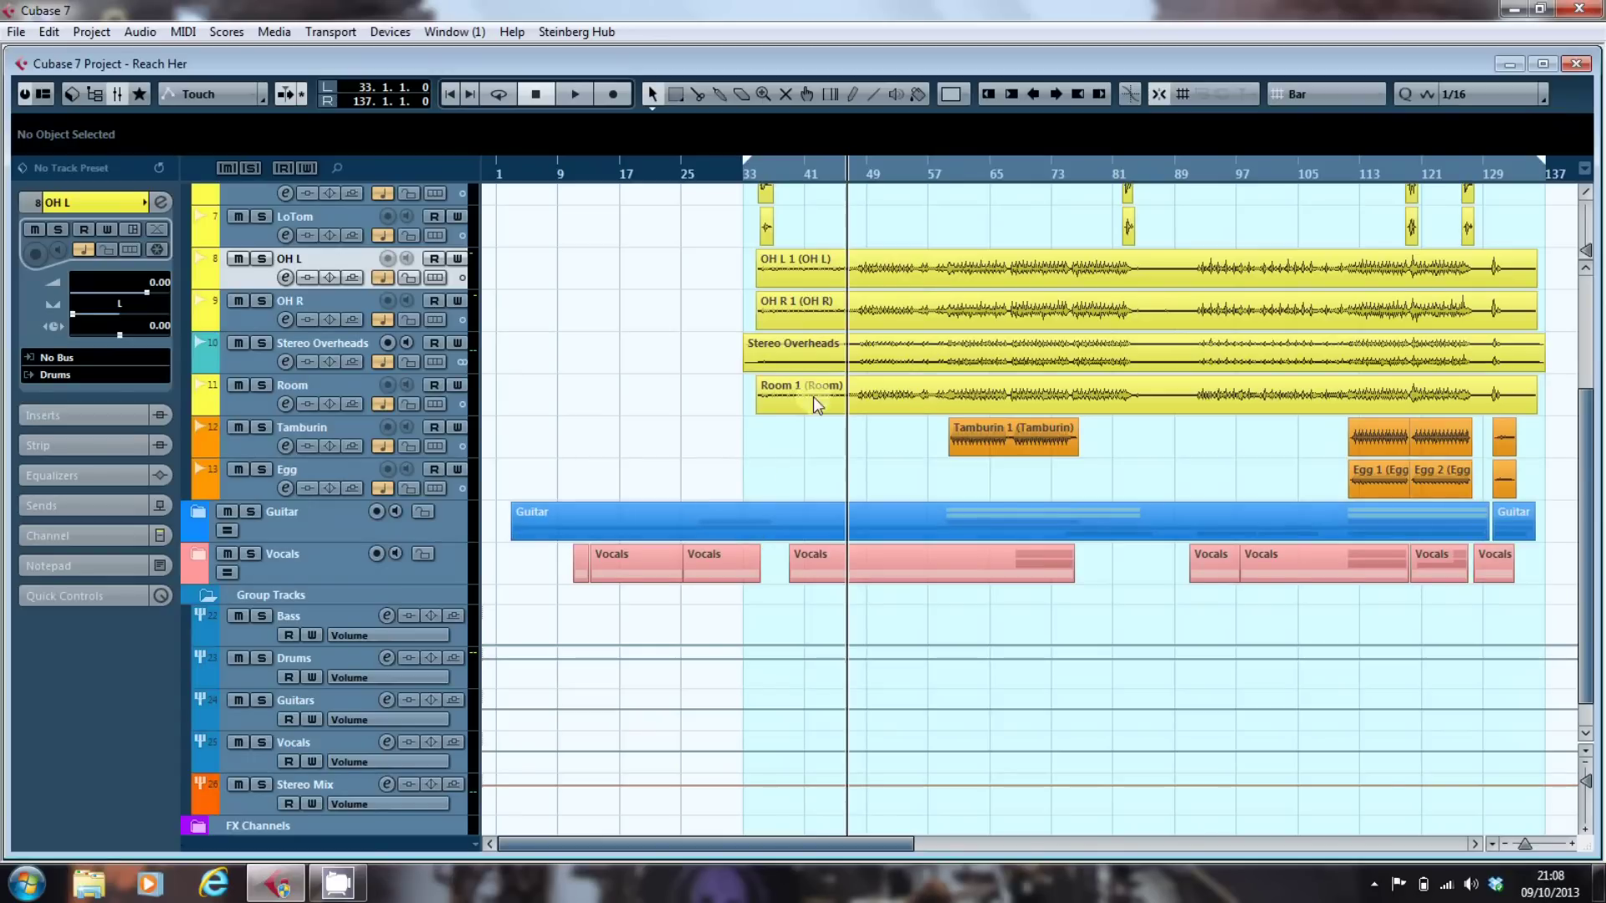